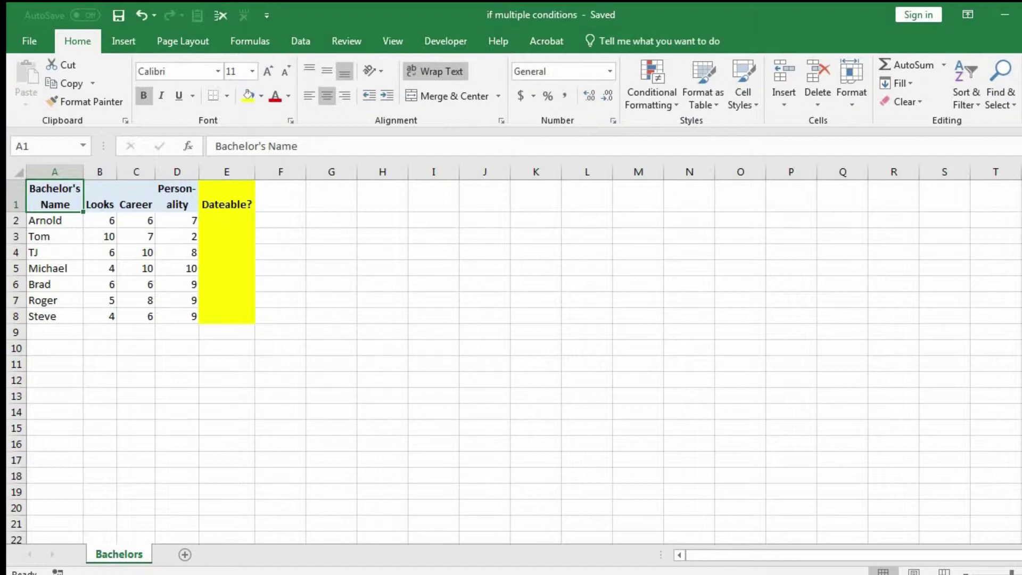
# Select the bachelor data rows, the names column and the three score columns
pyautogui.moveTo(14, 195); pyautogui.dragTo(13, 323)
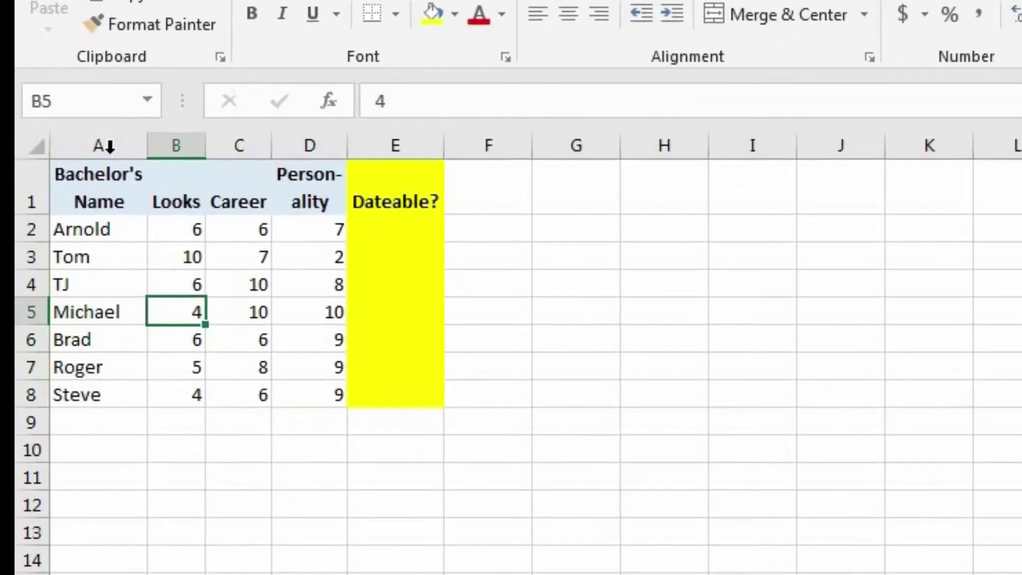
pyautogui.click(107, 145)
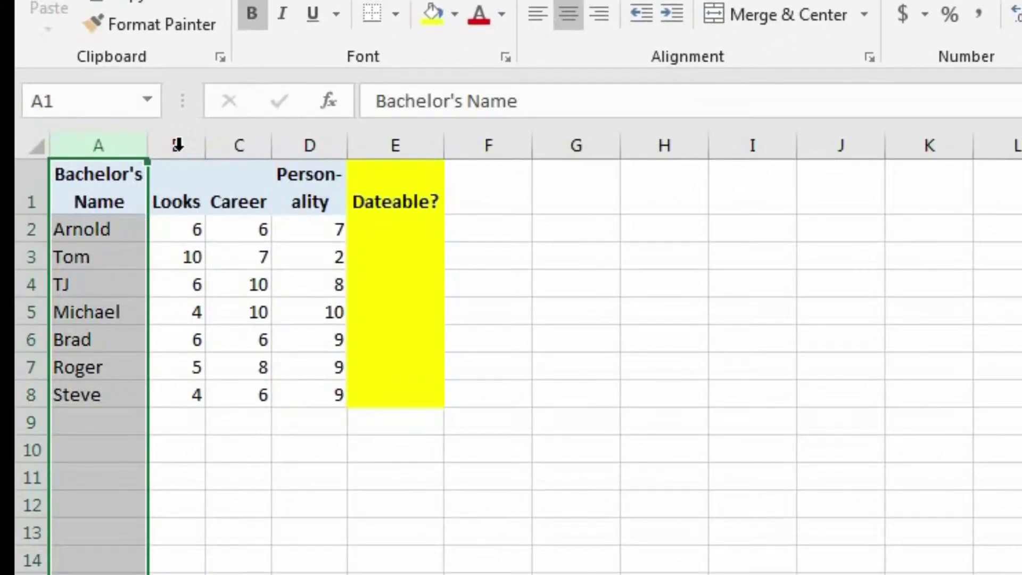
pyautogui.moveTo(191, 145); pyautogui.dragTo(308, 146)
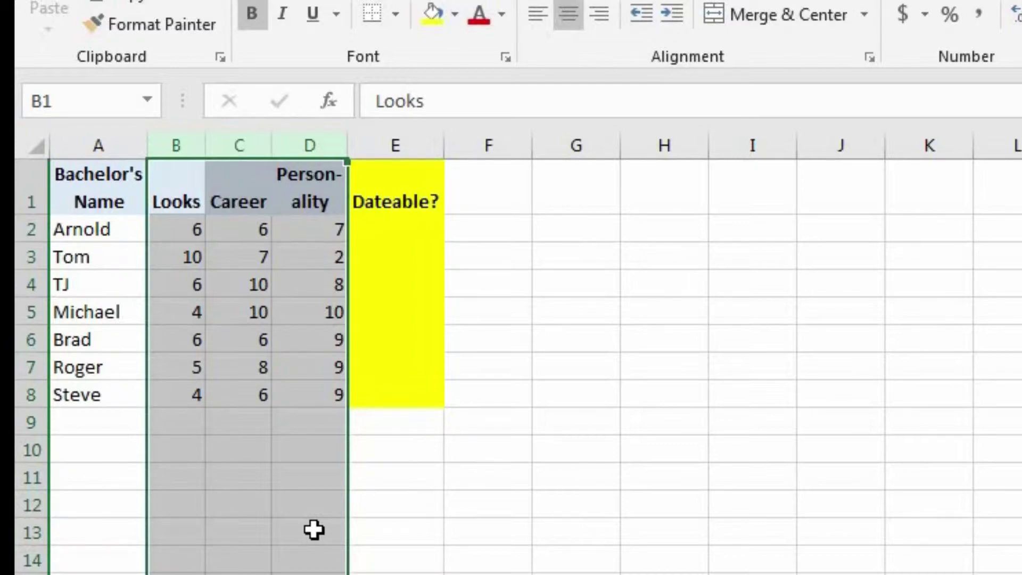
# Enter =AND(B2>=6,C2>=6,D2>=6) in E2 for Arnold, returning TRUE
pyautogui.doubleClick(387, 225)
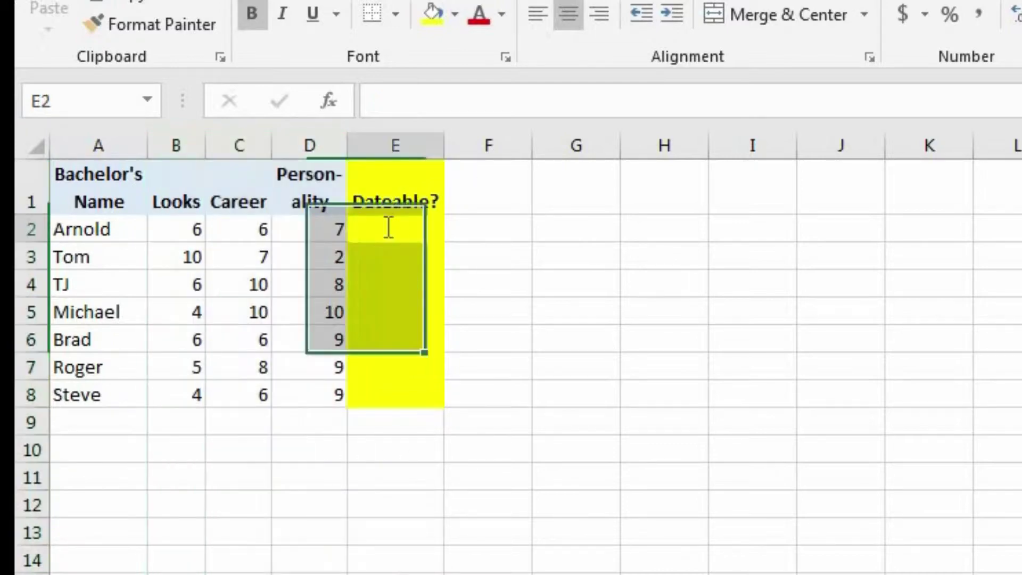
pyautogui.write('=an')
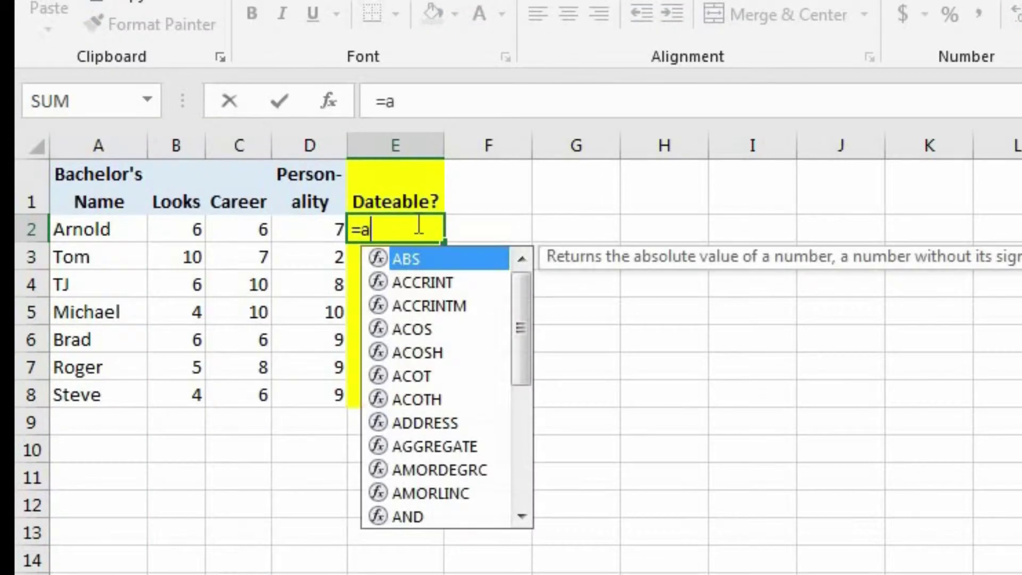
pyautogui.doubleClick(416, 261)
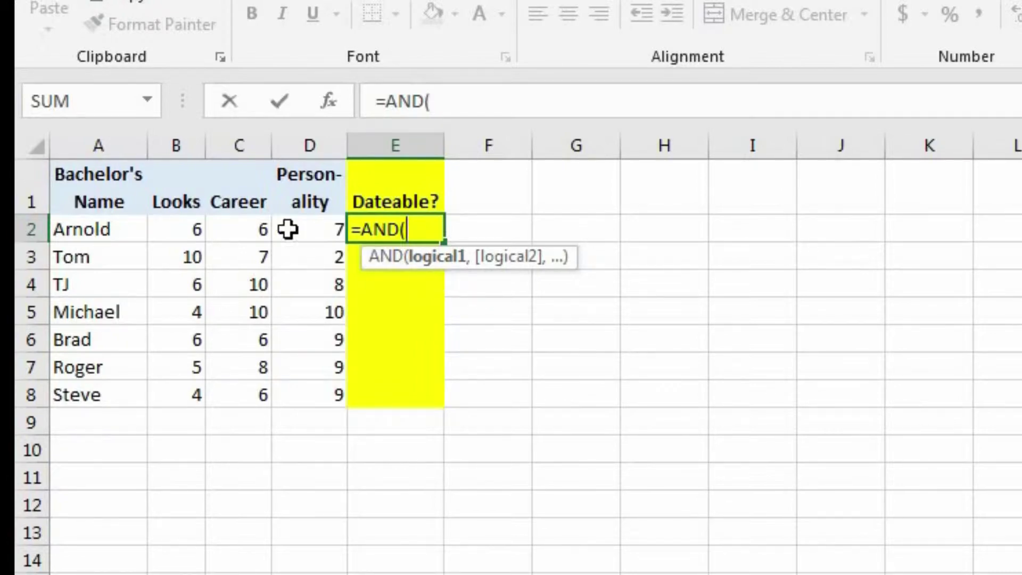
pyautogui.click(187, 229)
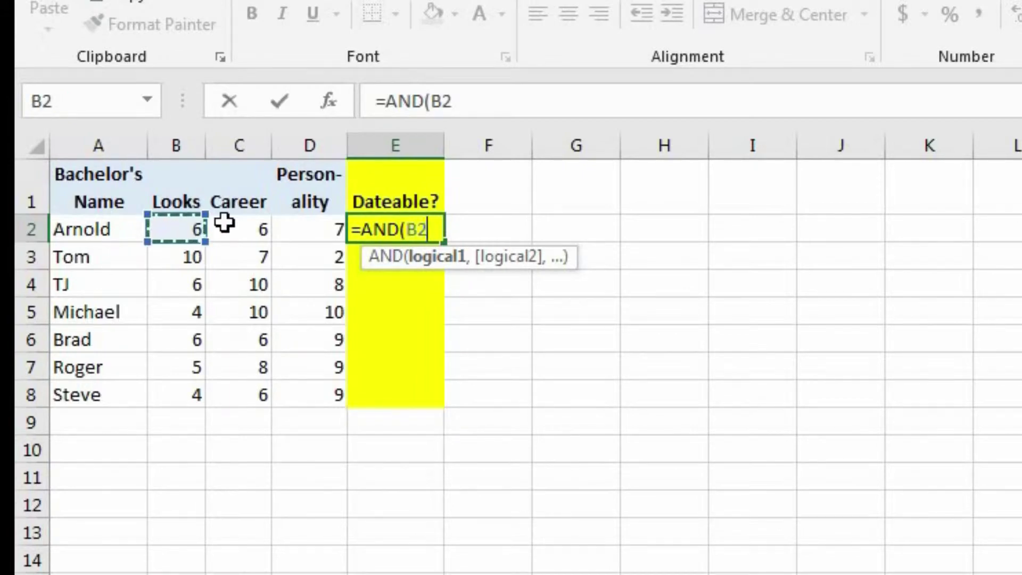
pyautogui.write('>=6')
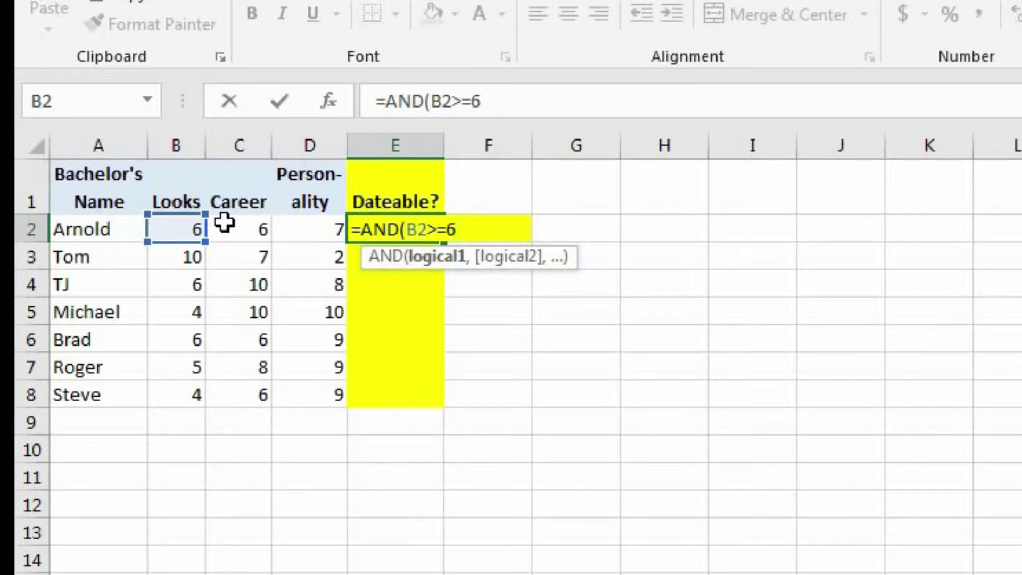
pyautogui.write(',')
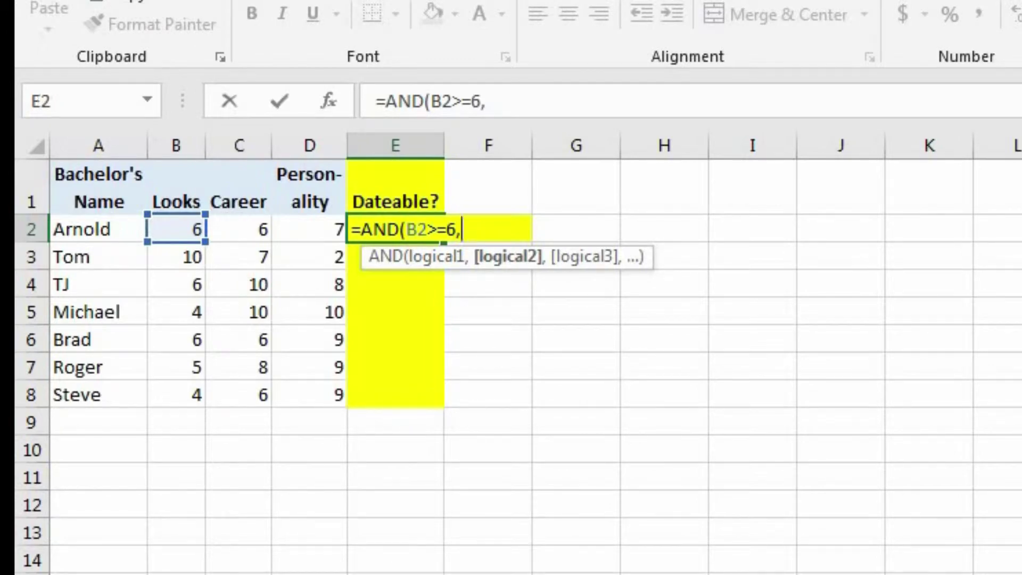
pyautogui.click(243, 236)
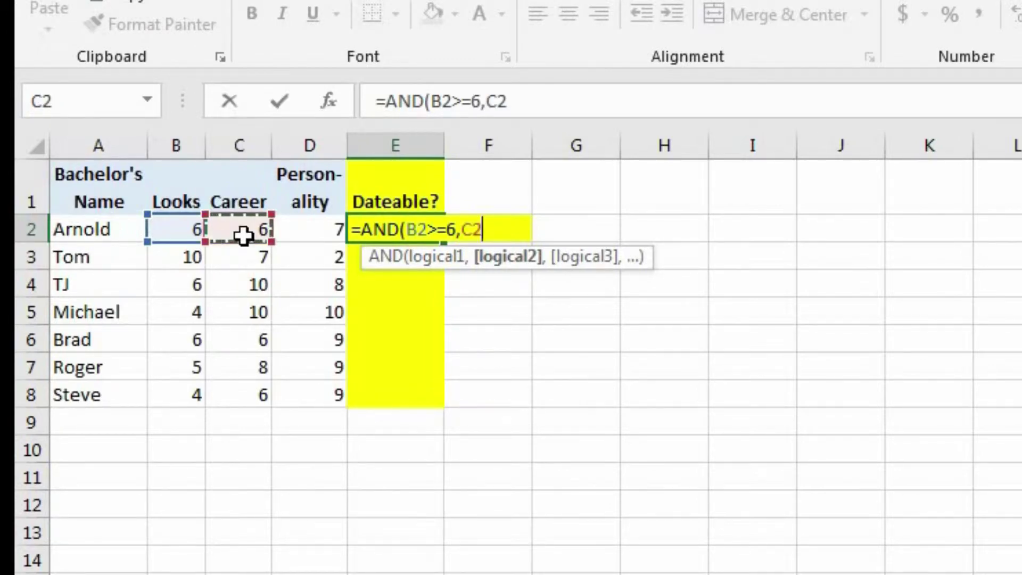
pyautogui.write('>=')
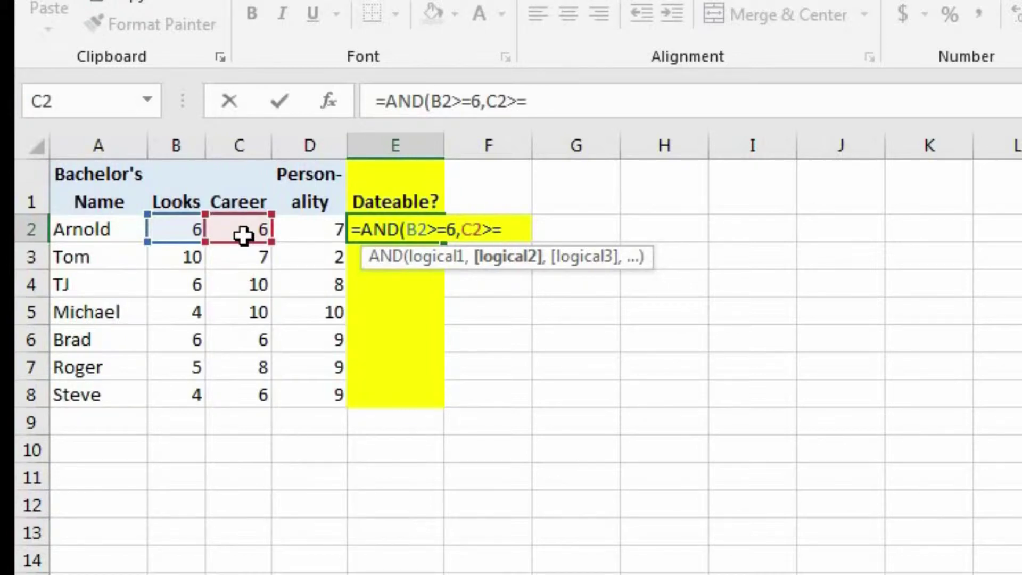
pyautogui.write('6,')
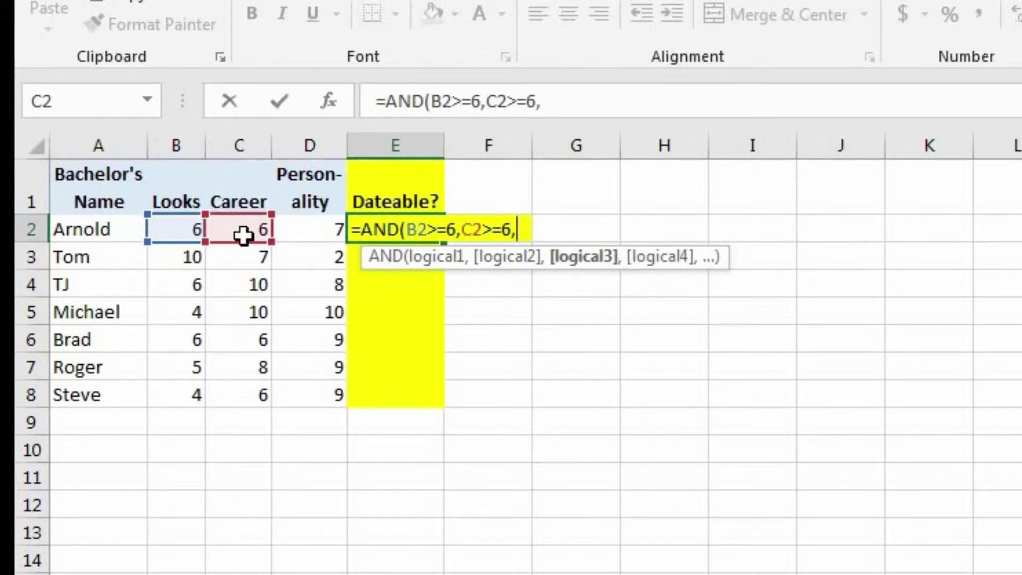
pyautogui.click(314, 226)
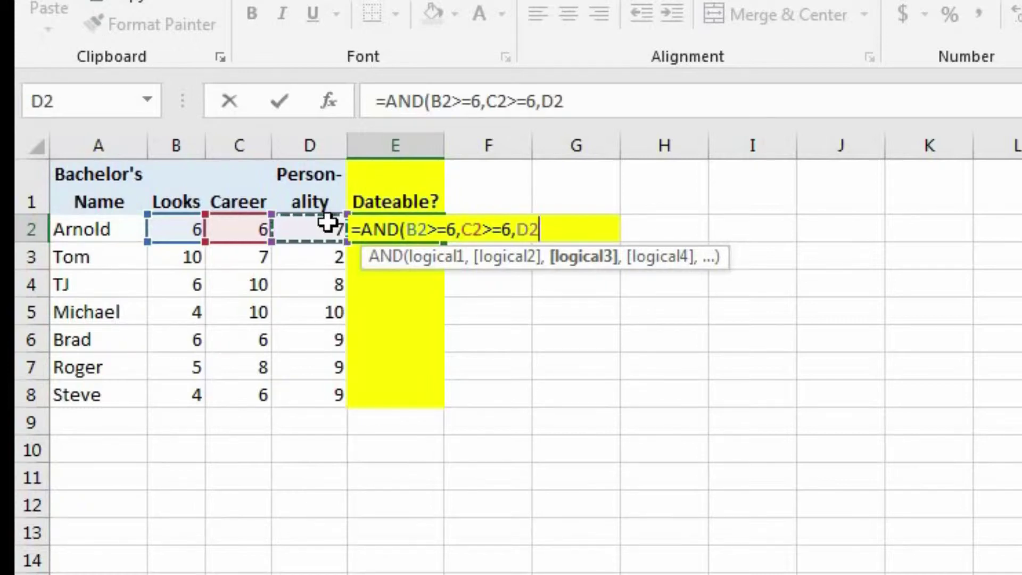
pyautogui.write('>=')
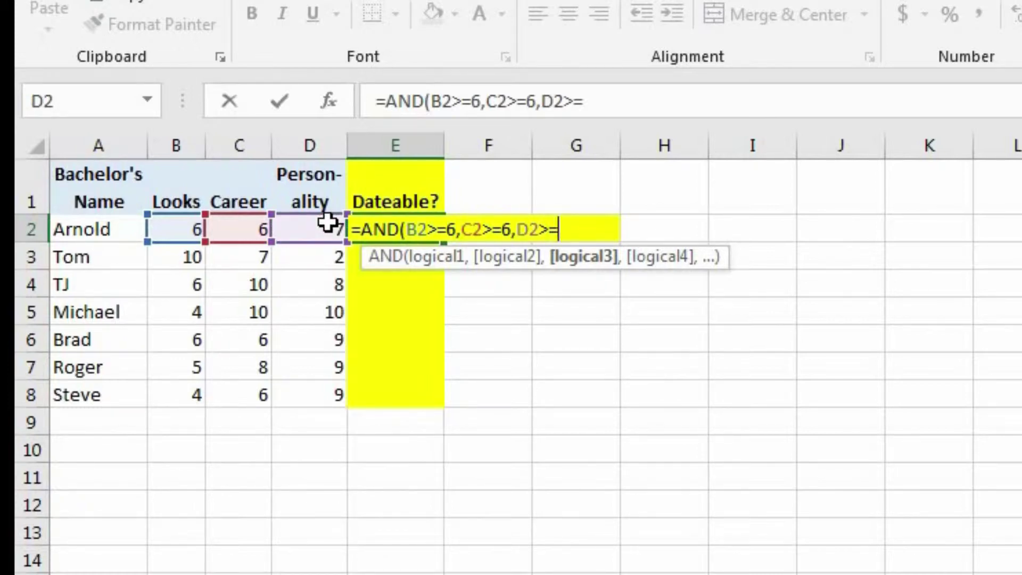
pyautogui.write('6')
pyautogui.write(')')
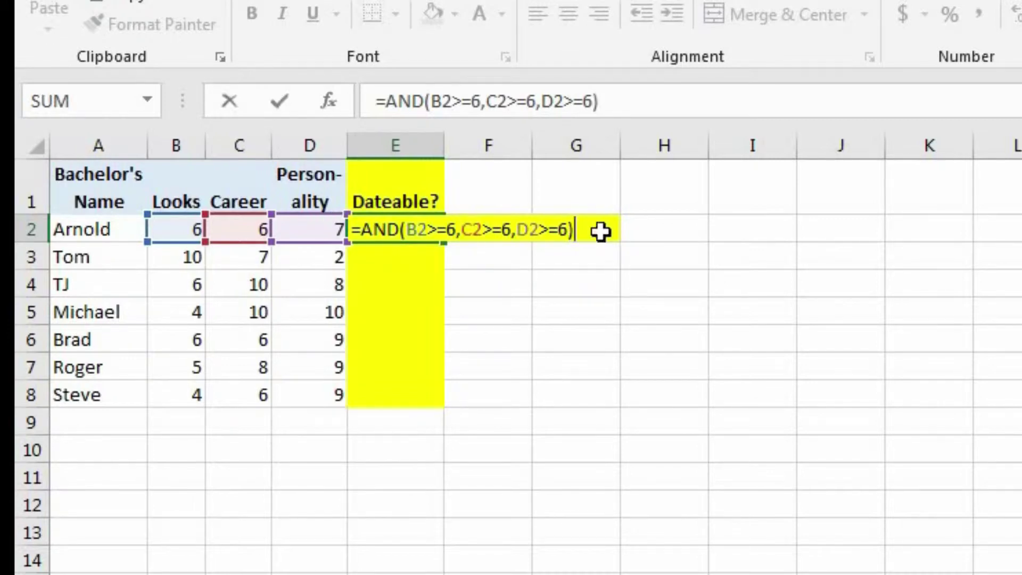
pyautogui.press('Return')
# Copy the AND formula into E3 and check Tom's Looks, Career and Personality scores against it
pyautogui.click(404, 230)
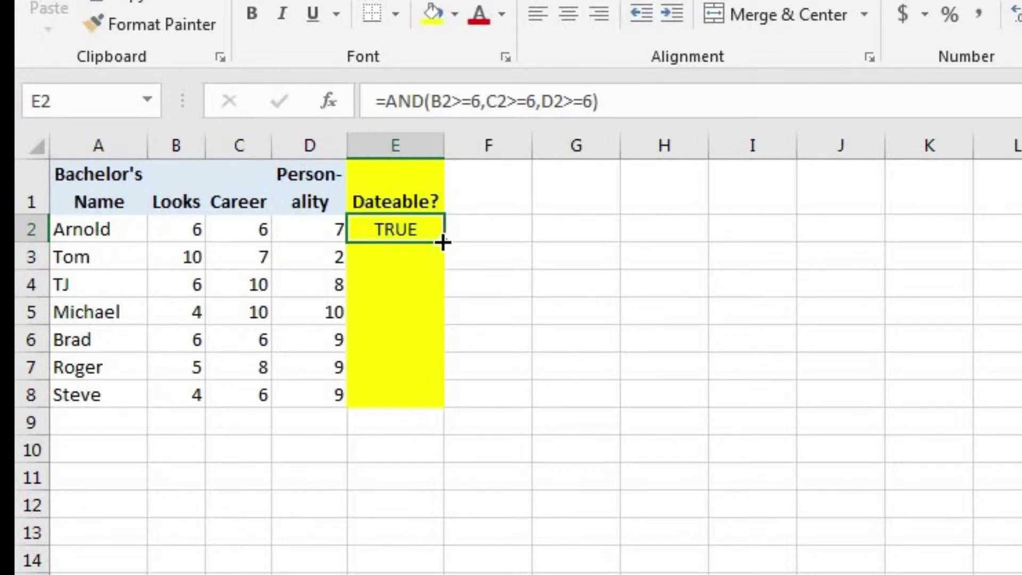
pyautogui.moveTo(444, 255); pyautogui.dragTo(439, 270)
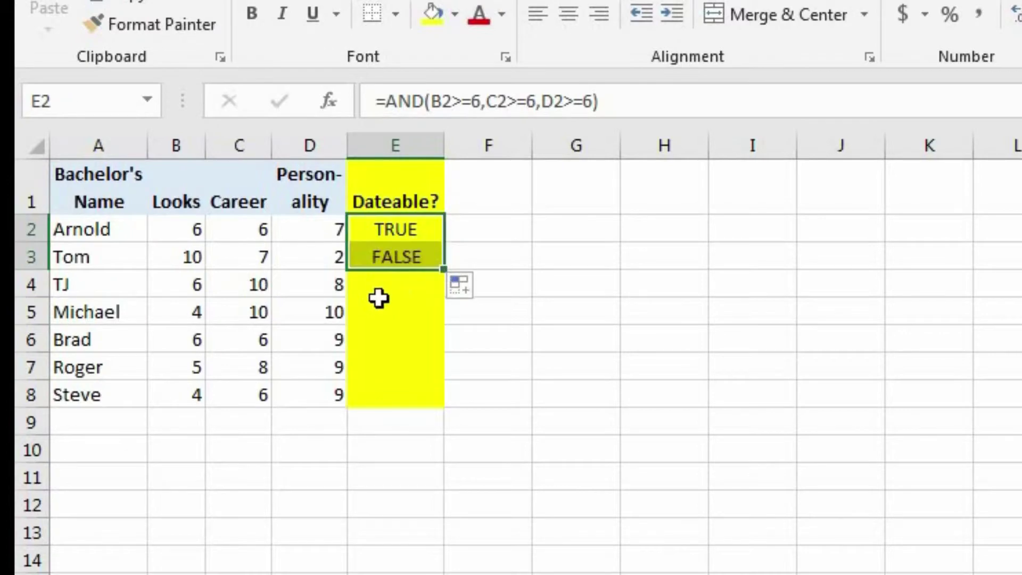
pyautogui.click(400, 258)
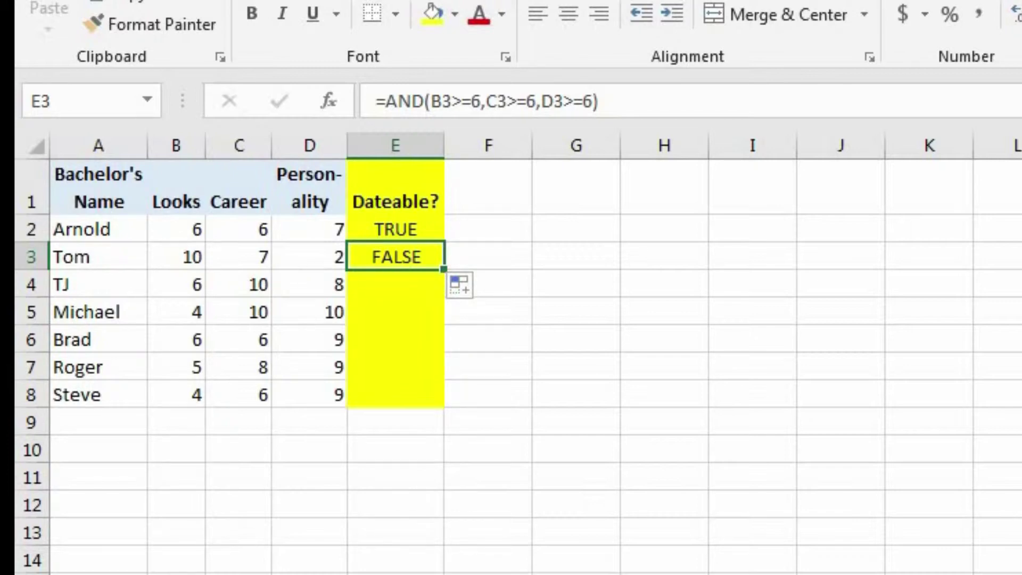
pyautogui.click(180, 258)
pyautogui.click(249, 258)
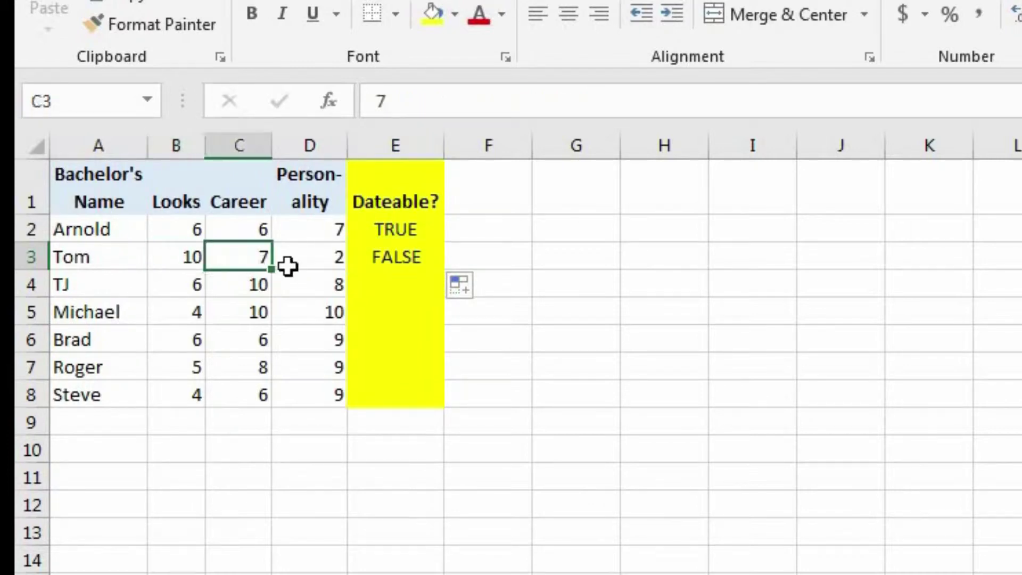
pyautogui.click(332, 260)
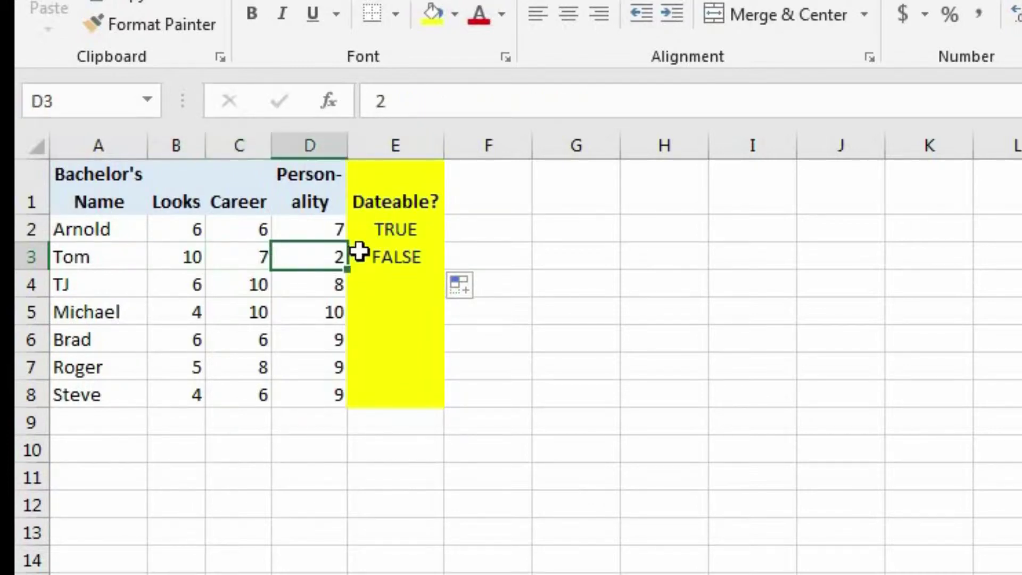
pyautogui.click(379, 257)
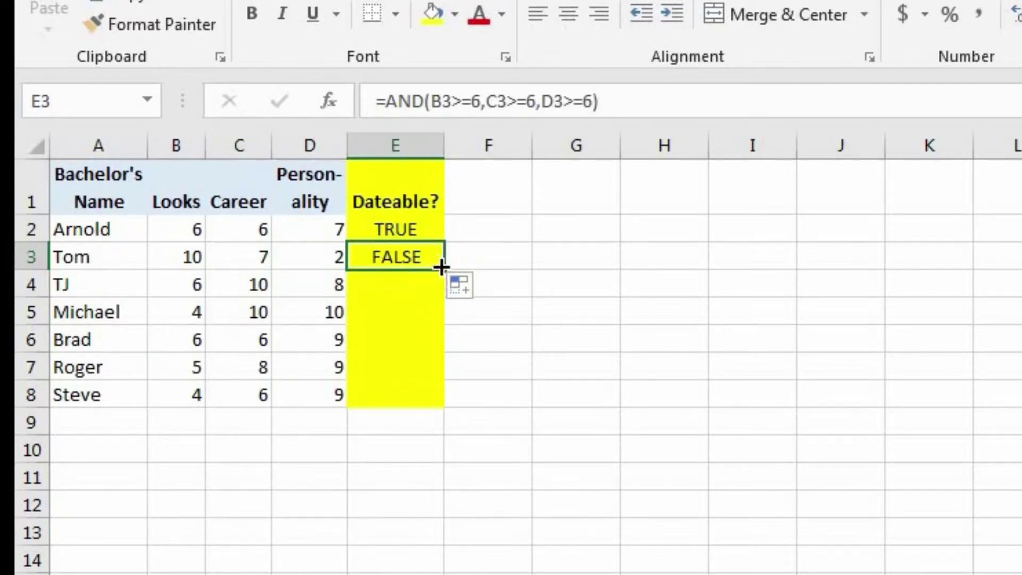
# Fill the AND formula down through E8 and review the TRUE/FALSE results
pyautogui.doubleClick(441, 267)
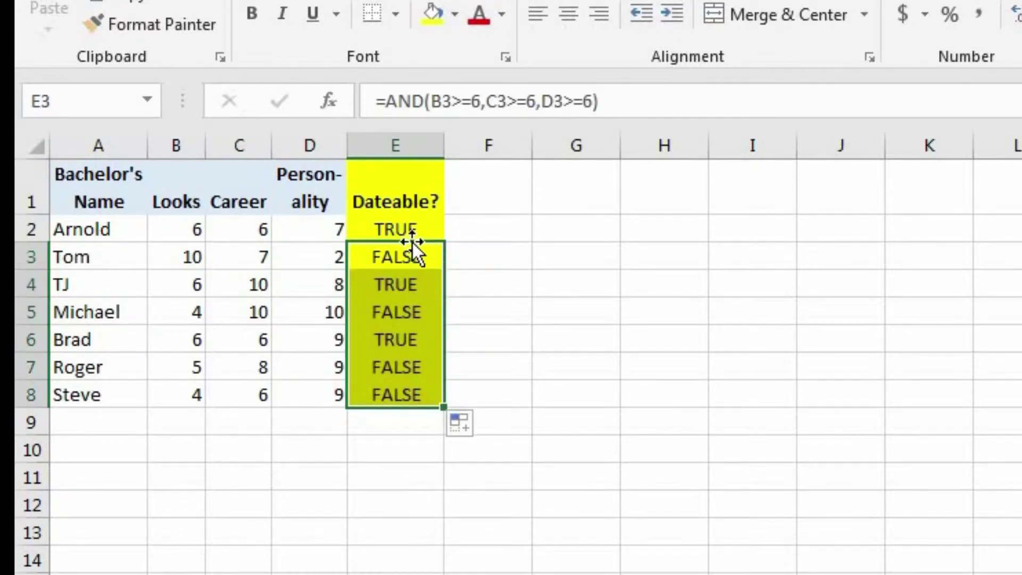
pyautogui.moveTo(411, 227); pyautogui.dragTo(392, 394)
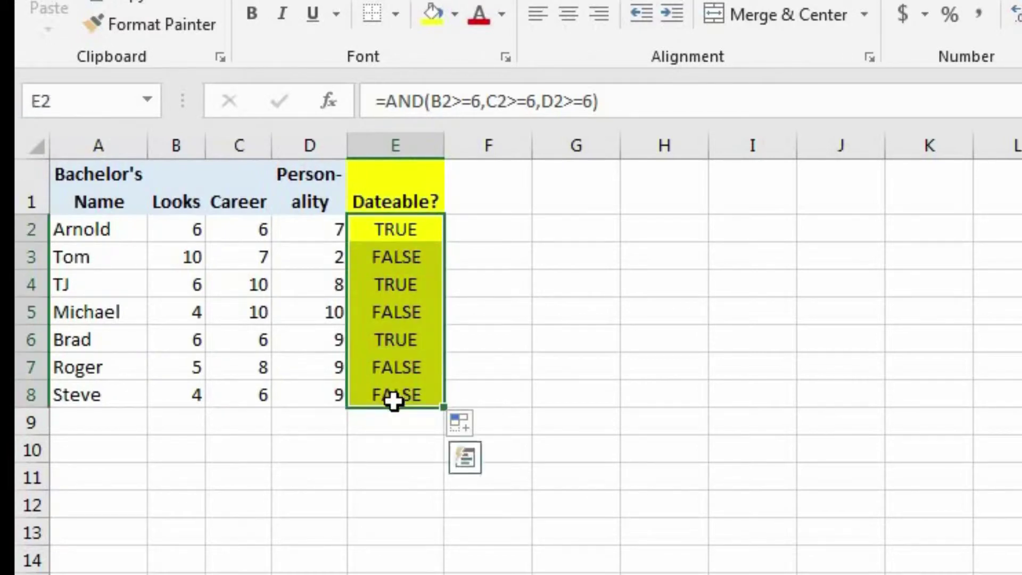
pyautogui.click(395, 230)
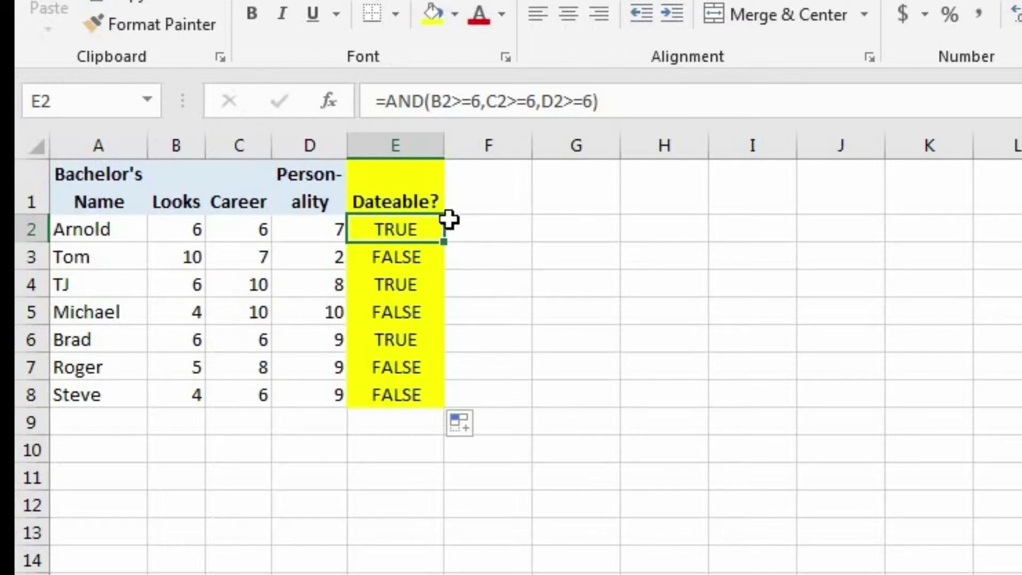
# Wrap E2's test as =IF(AND(B2>=6,C2>=6,D2>=6),"YES","NO") so it shows YES
pyautogui.doubleClick(410, 232)
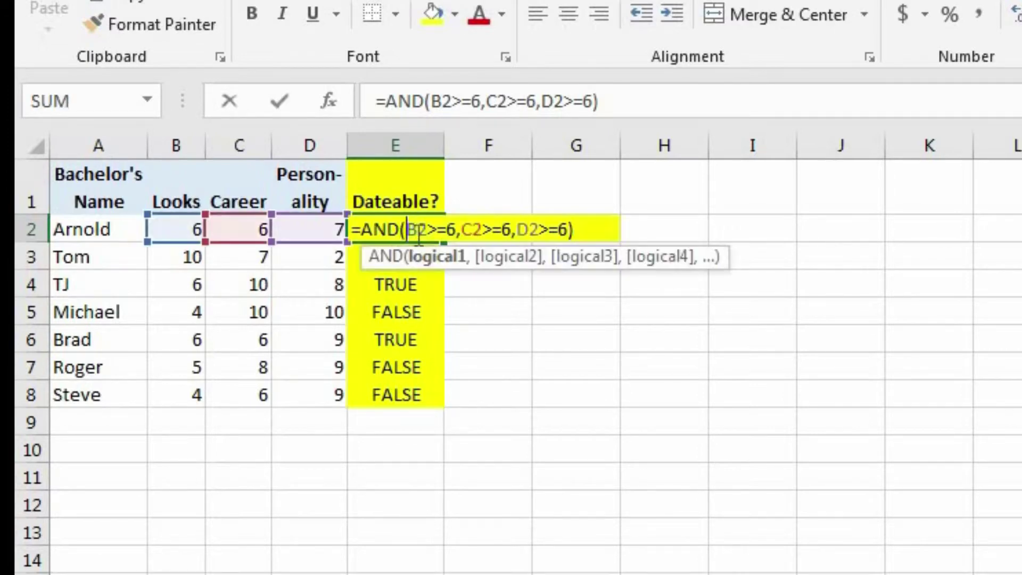
pyautogui.moveTo(507, 220); pyautogui.dragTo(608, 221)
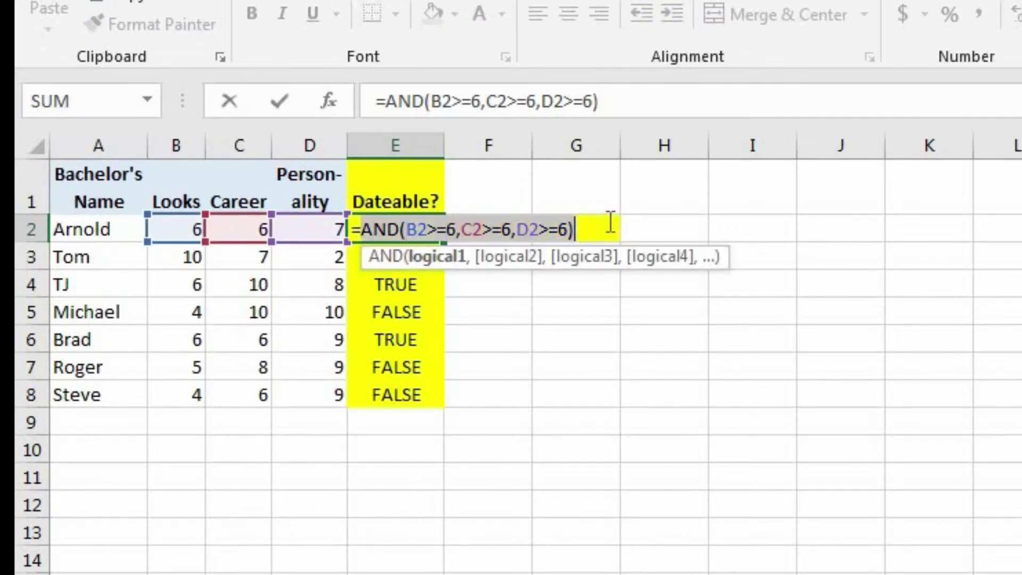
pyautogui.press('Left')
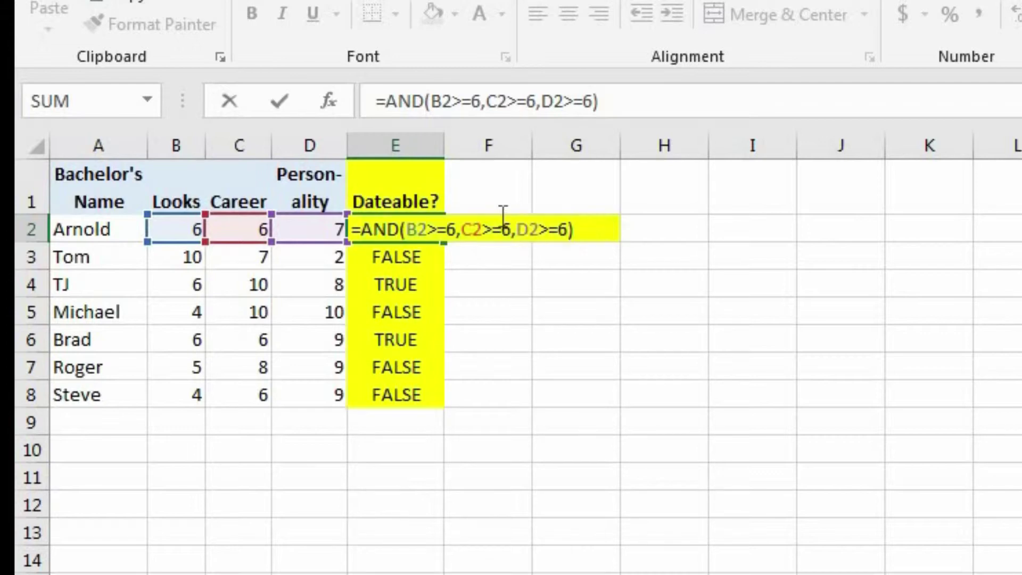
pyautogui.write('if(')
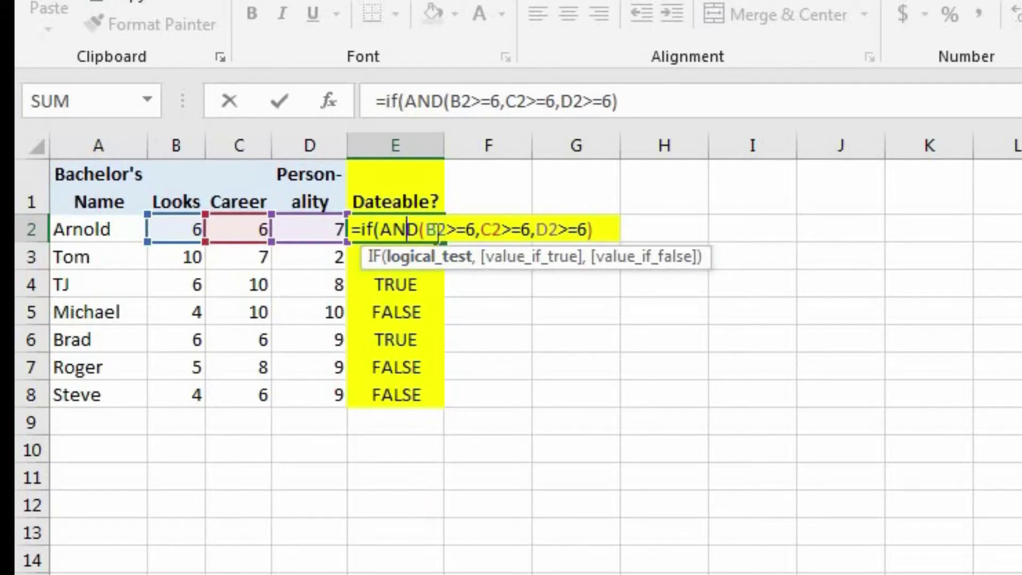
pyautogui.moveTo(380, 229); pyautogui.dragTo(589, 223)
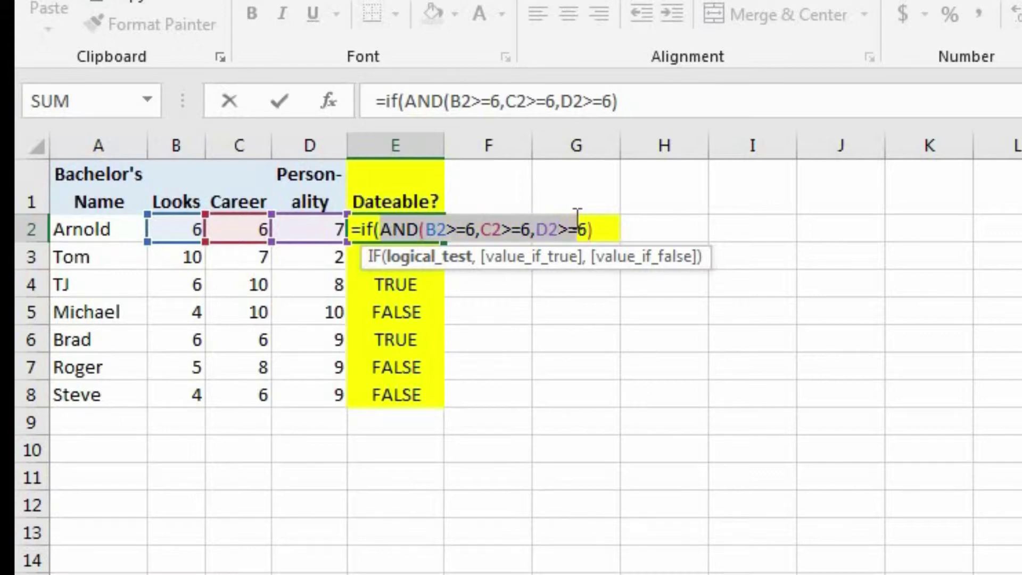
pyautogui.press('Right')
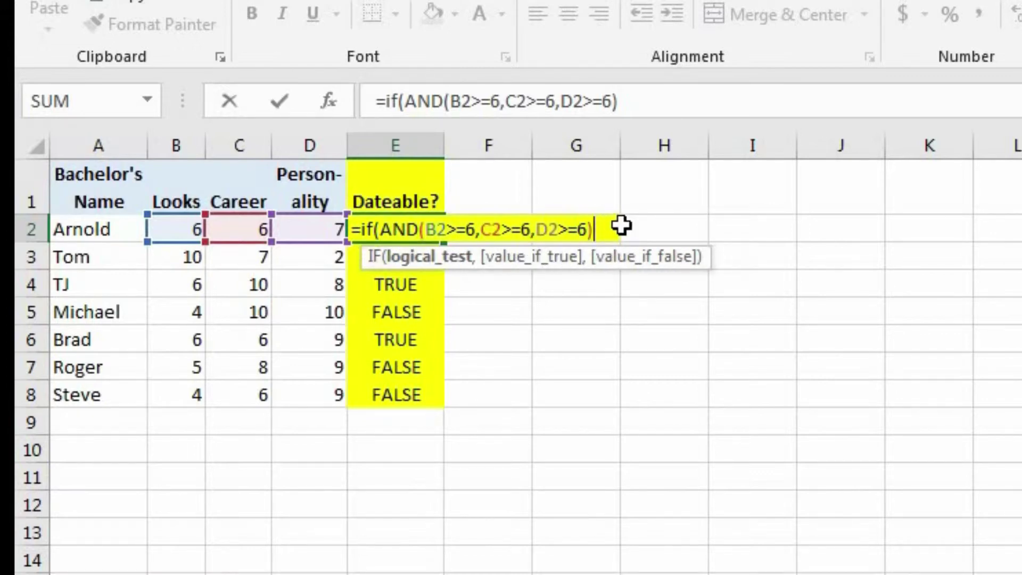
pyautogui.write(',')
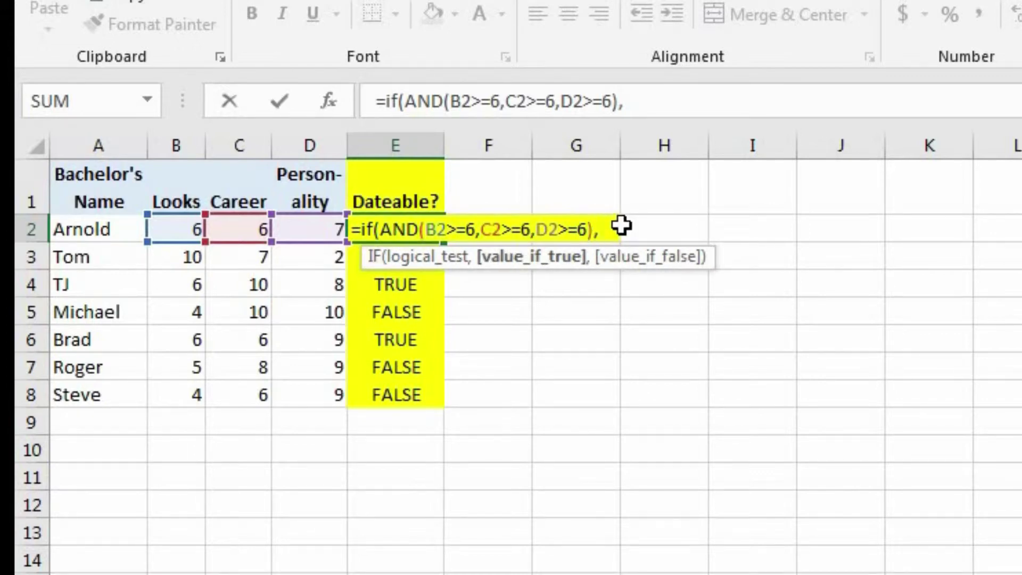
pyautogui.write('"YES')
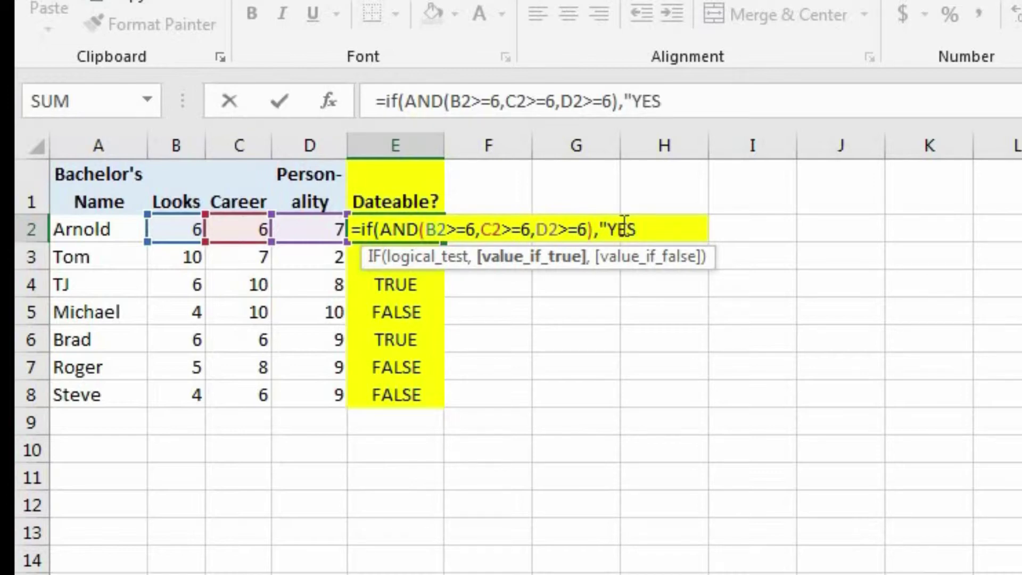
pyautogui.write('","NO')
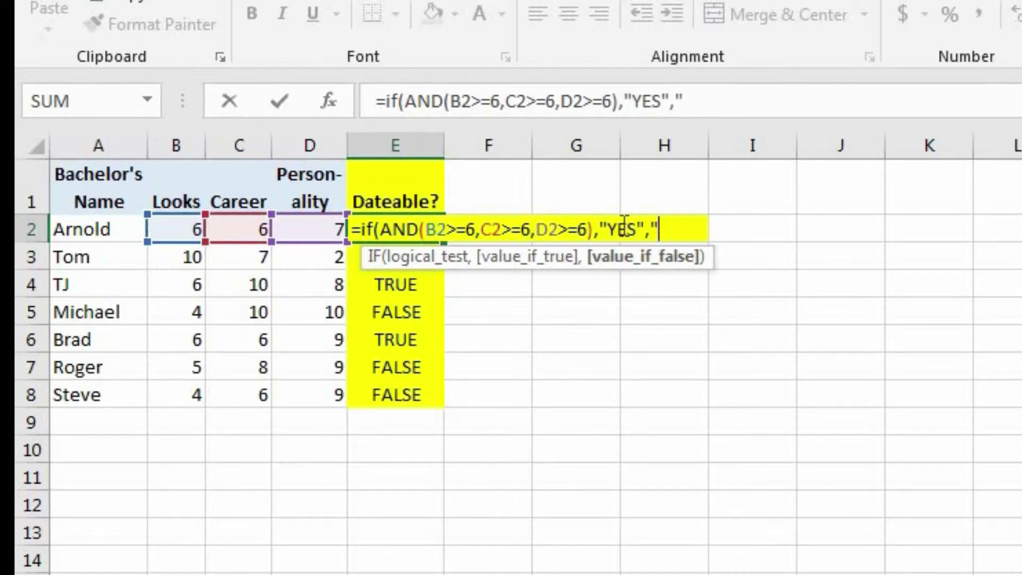
pyautogui.write('")')
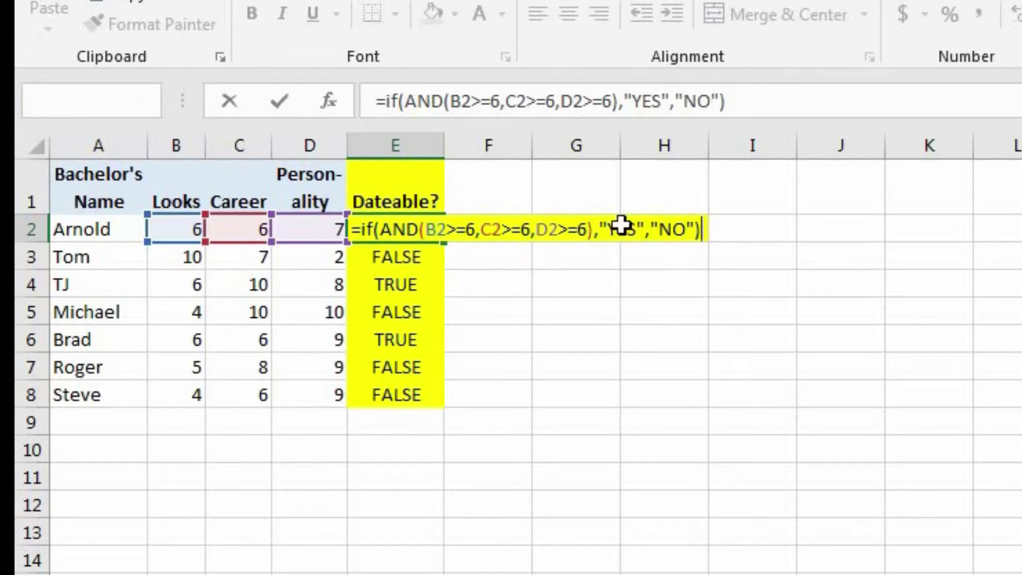
pyautogui.press('Return')
pyautogui.click(426, 229)
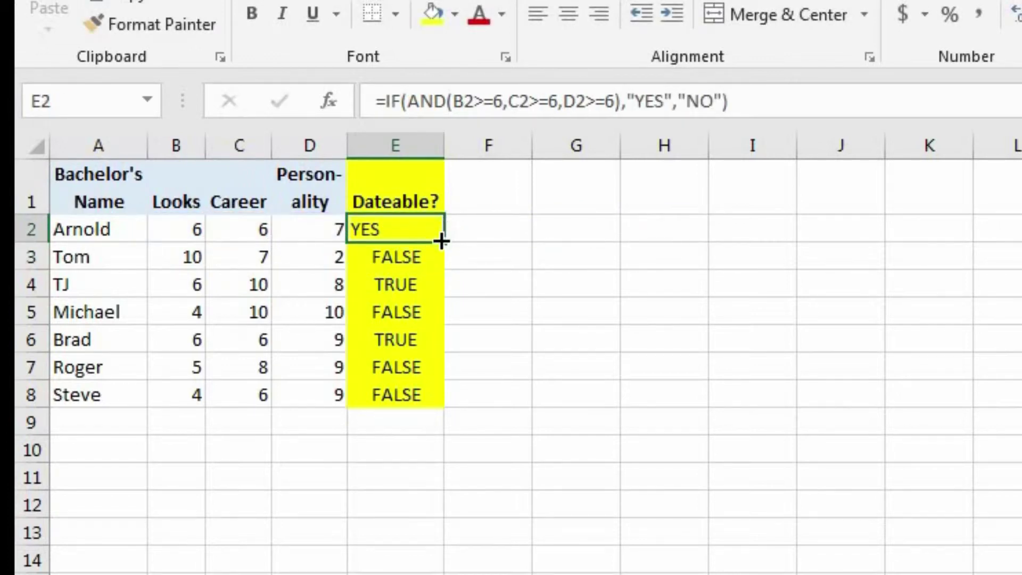
# Fill the YES/NO formula down to E8 and inspect the copy in E8
pyautogui.doubleClick(442, 242)
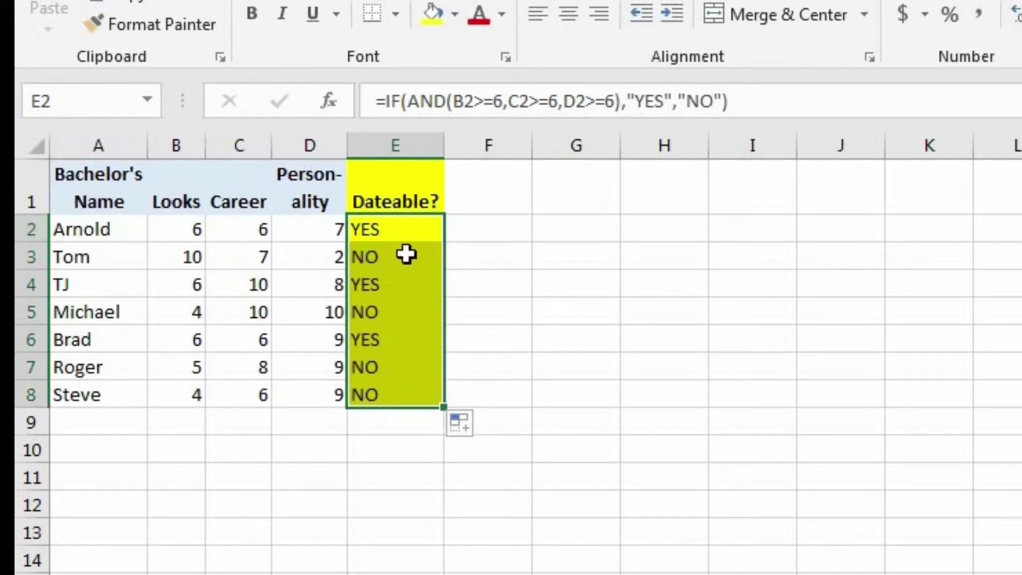
pyautogui.click(410, 226)
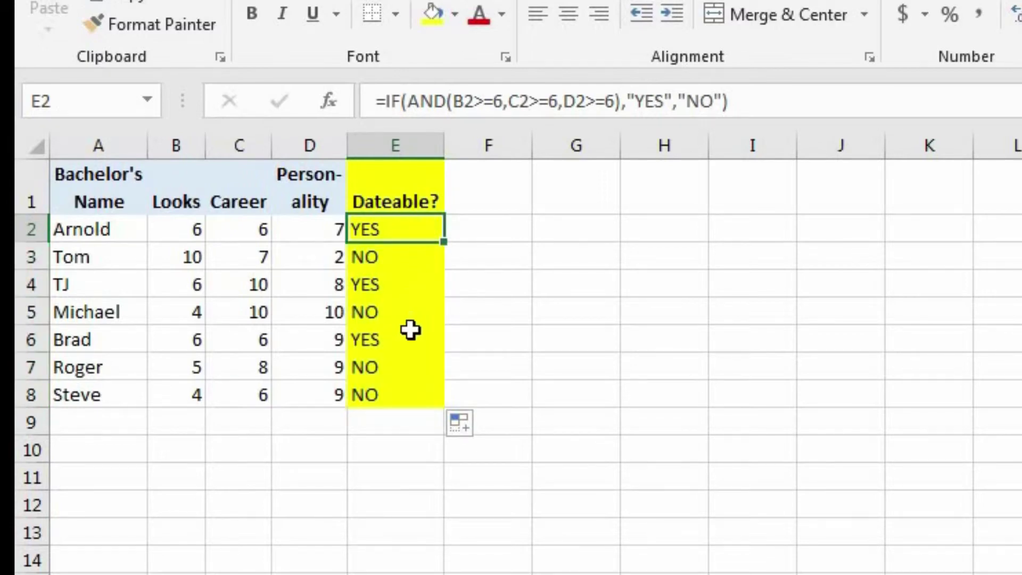
pyautogui.click(412, 391)
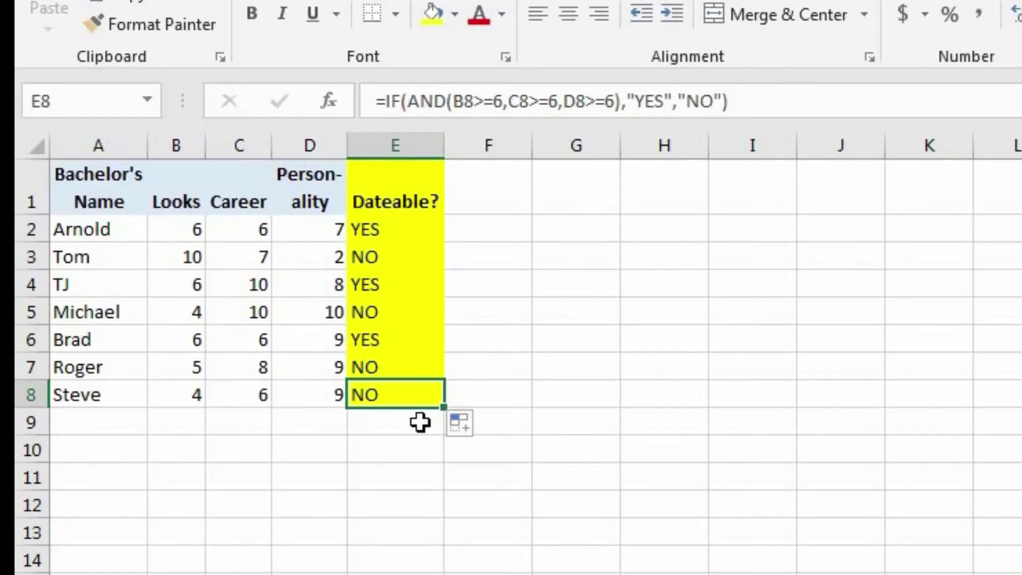
pyautogui.doubleClick(495, 235)
# Enter the test formula =OR(B2=10,AND(B2>=6,C2>=6,D2>=6)) in F2, returning TRUE
pyautogui.write('=o')
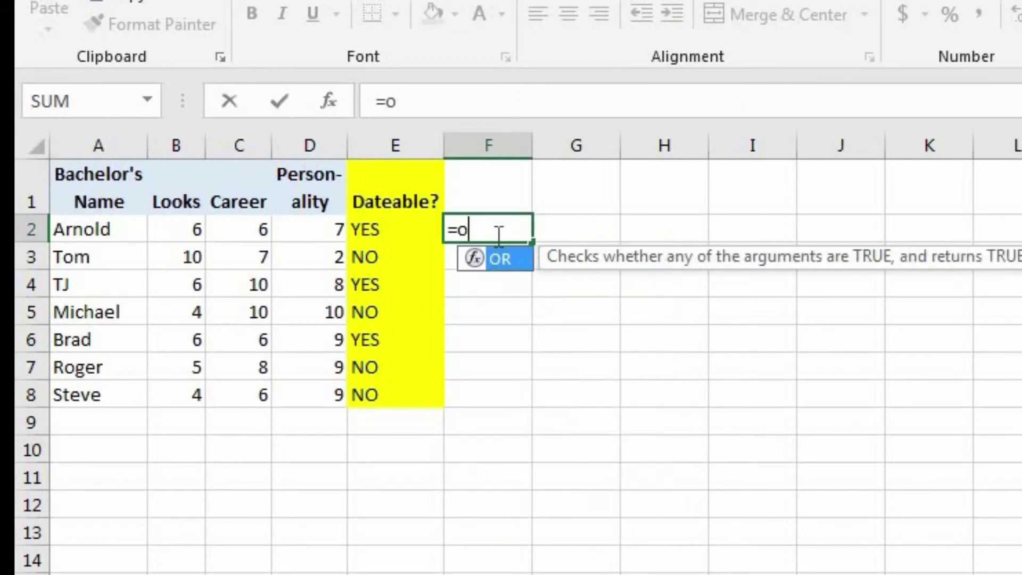
pyautogui.write('r(')
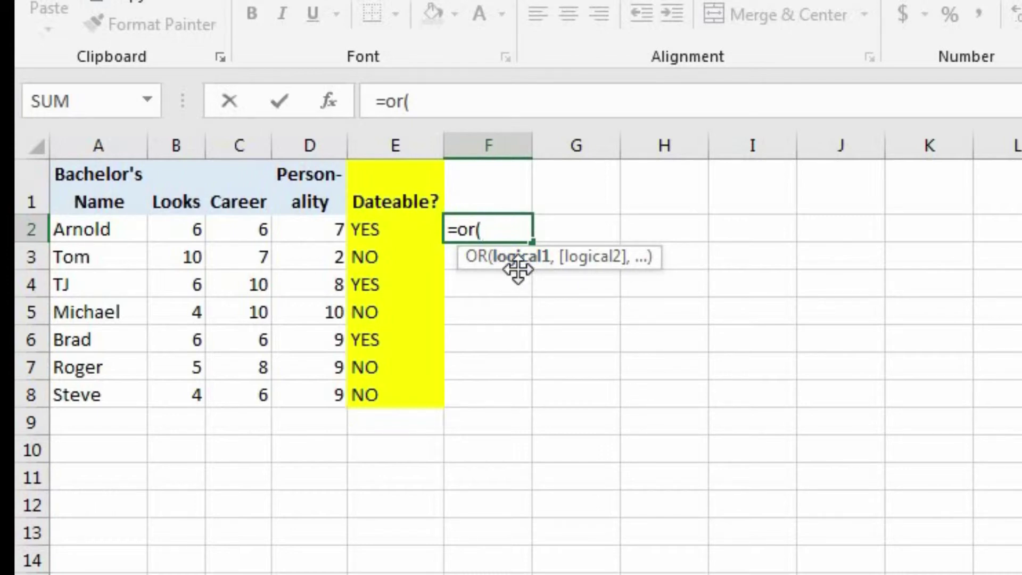
pyautogui.click(190, 228)
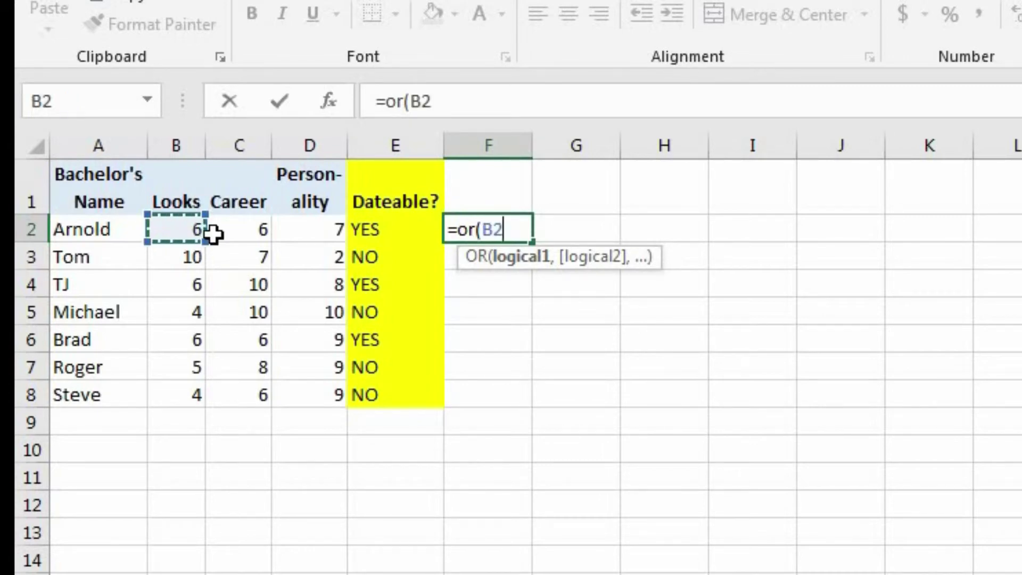
pyautogui.write('=10')
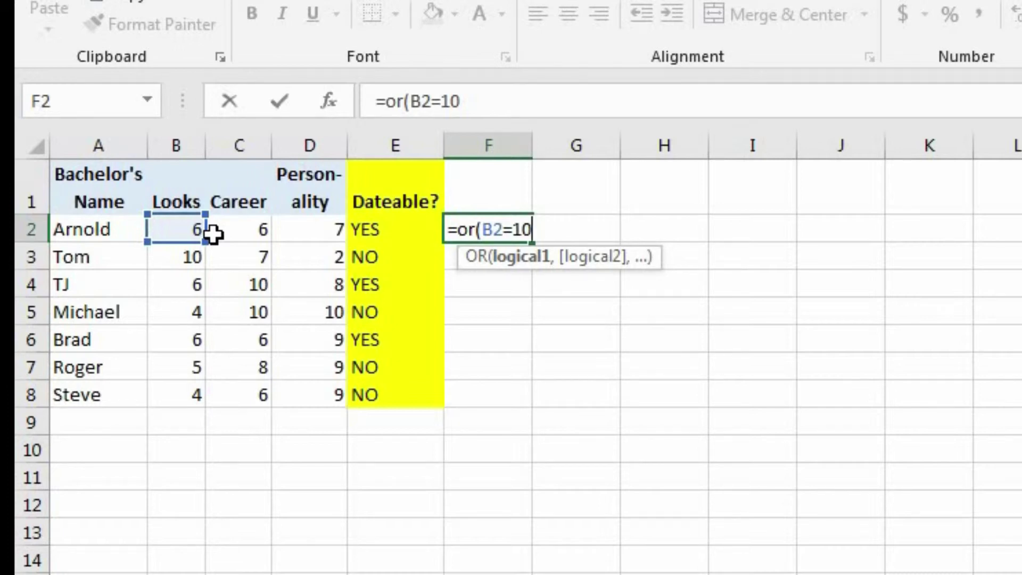
pyautogui.write(',')
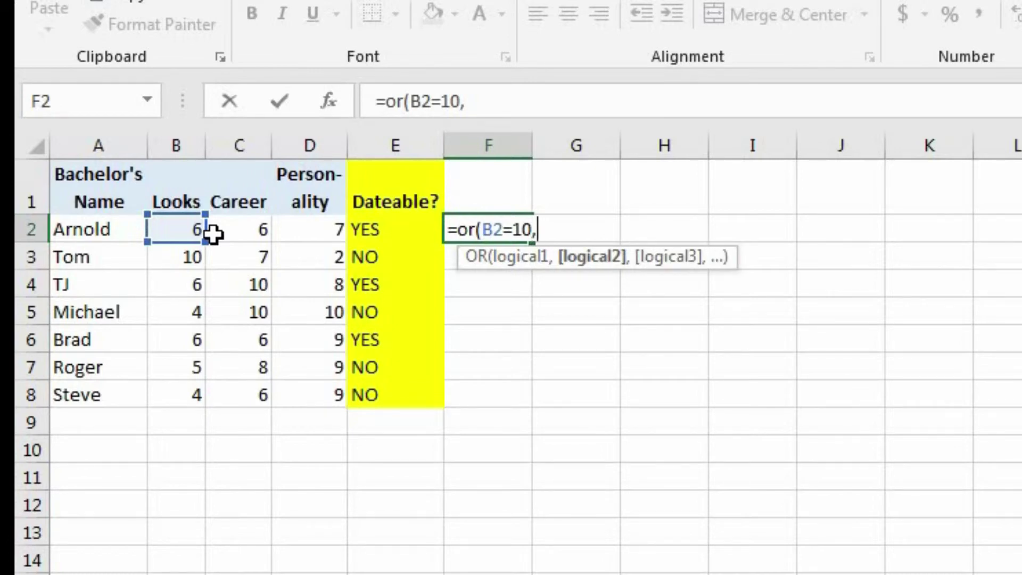
pyautogui.write('and(')
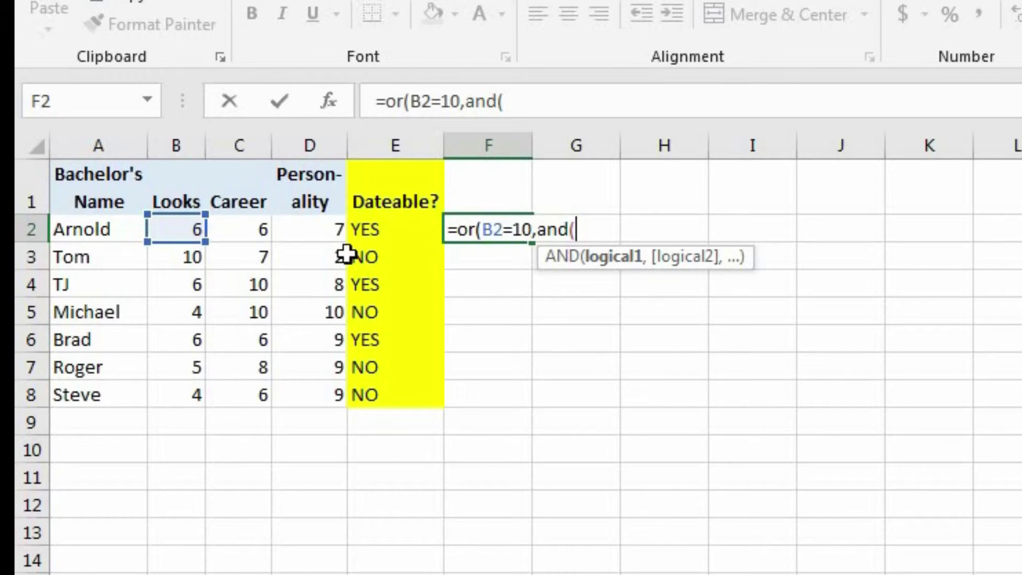
pyautogui.click(190, 230)
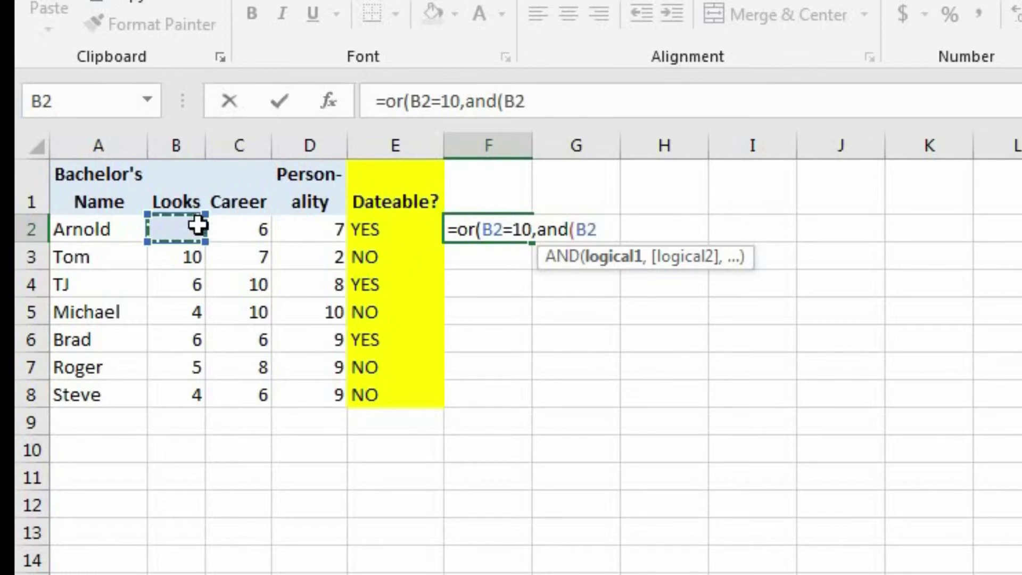
pyautogui.write('>=6')
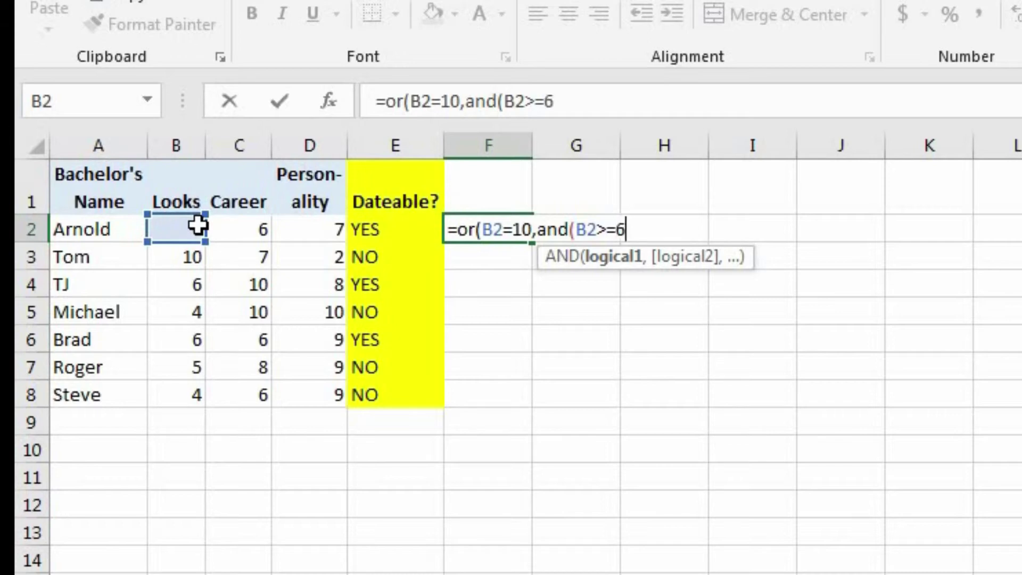
pyautogui.write(',')
pyautogui.click(251, 230)
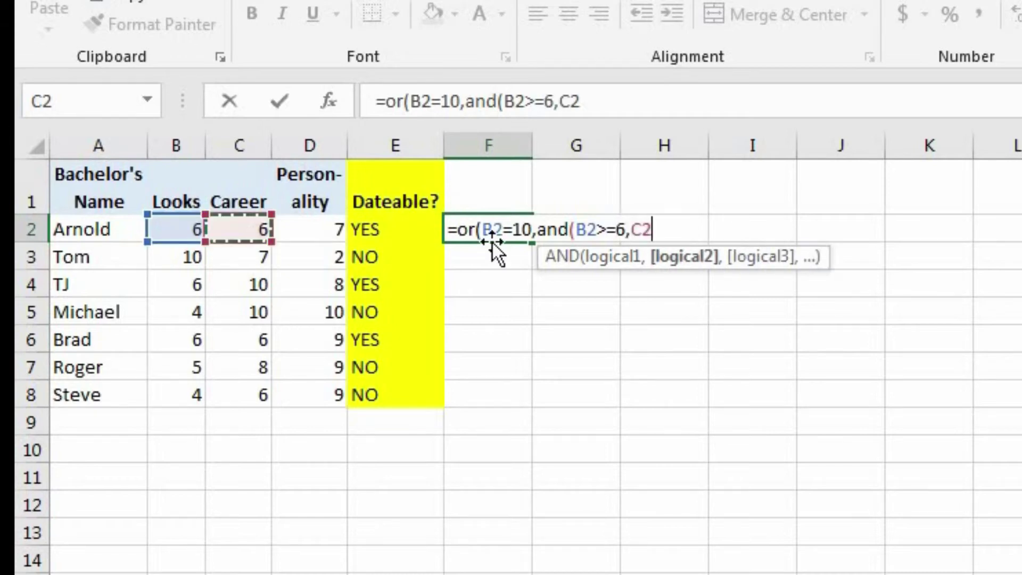
pyautogui.write('>=6')
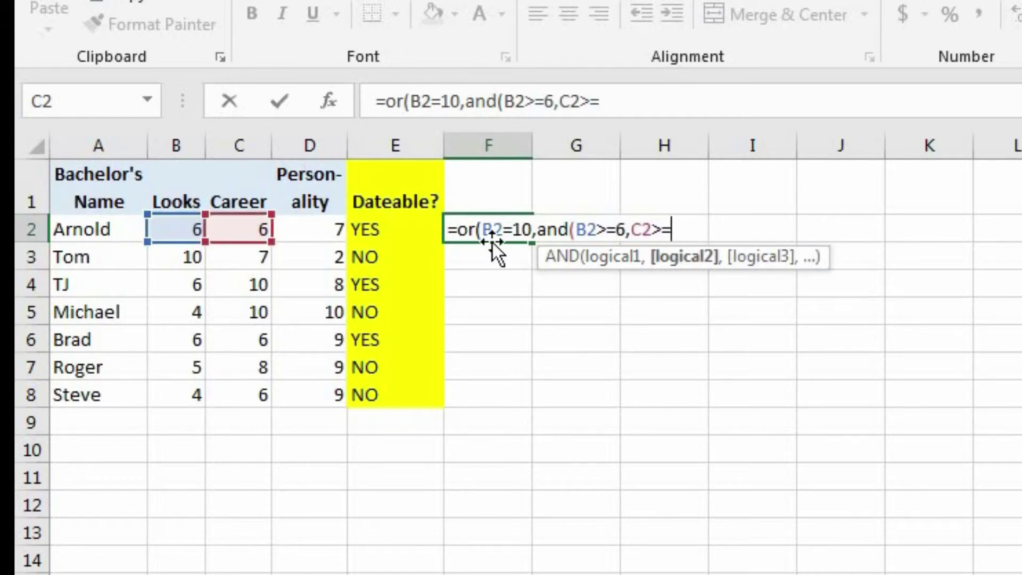
pyautogui.write(',')
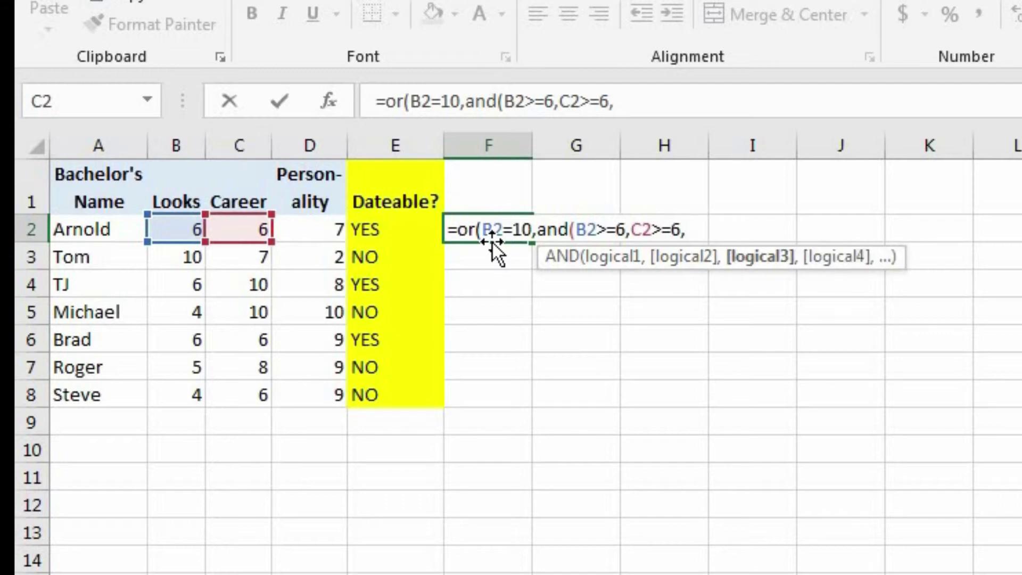
pyautogui.click(331, 229)
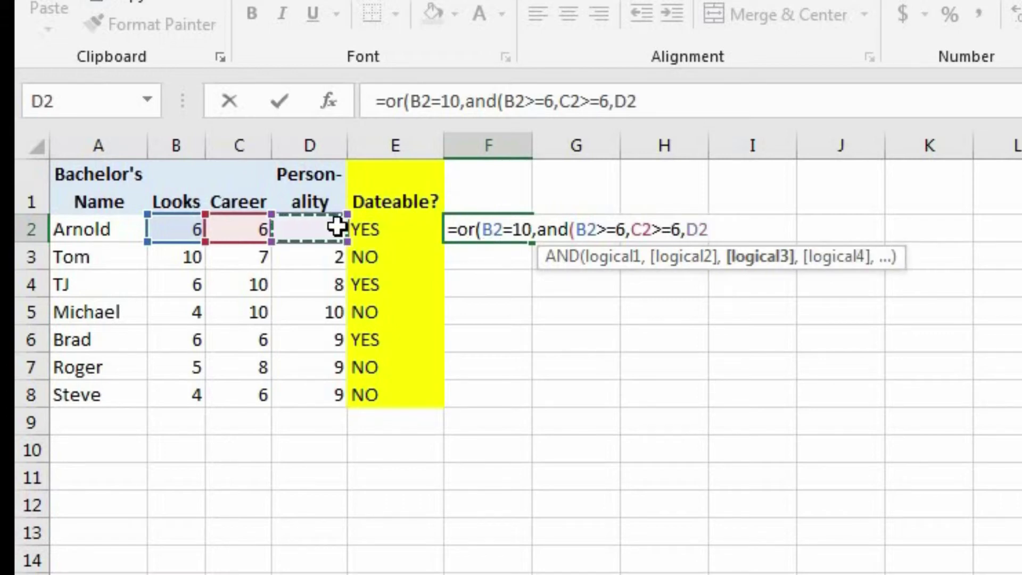
pyautogui.write('>=')
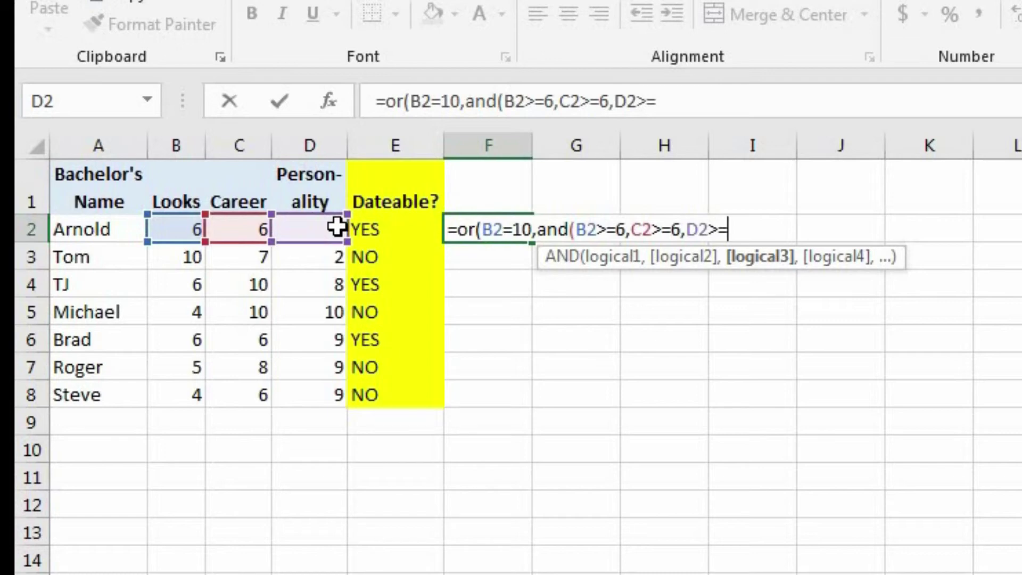
pyautogui.write('6)')
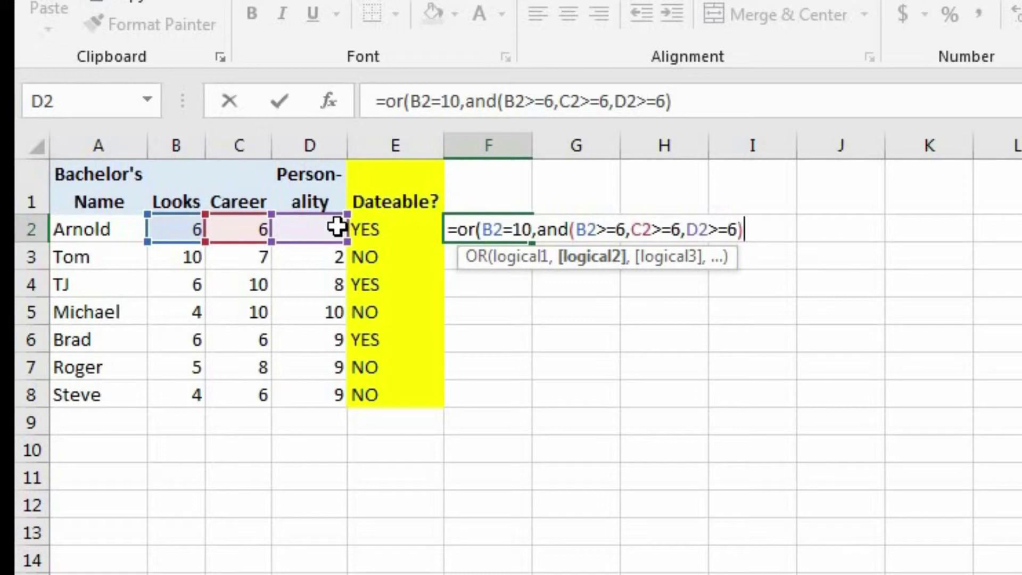
pyautogui.write(')')
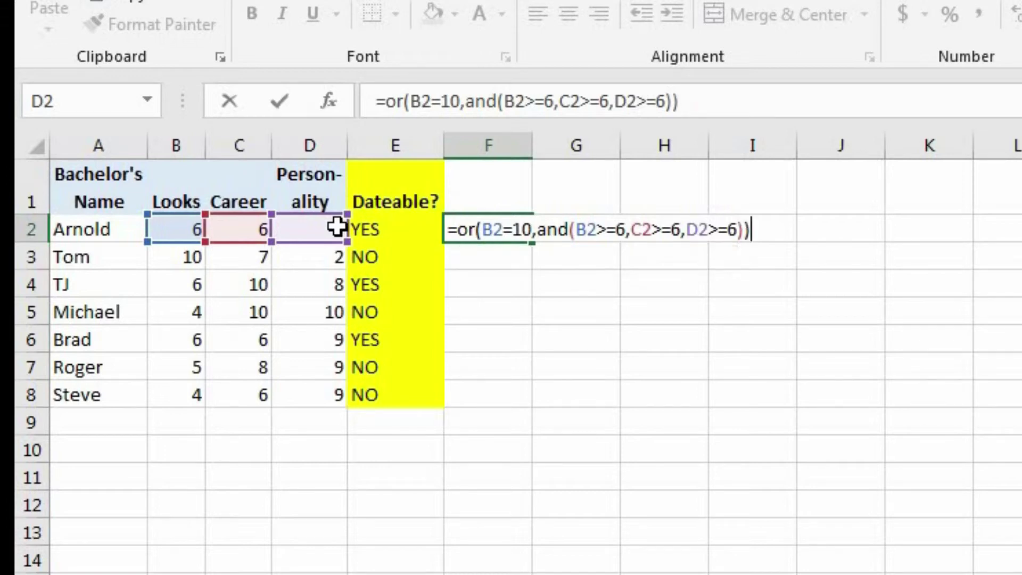
pyautogui.press('Return')
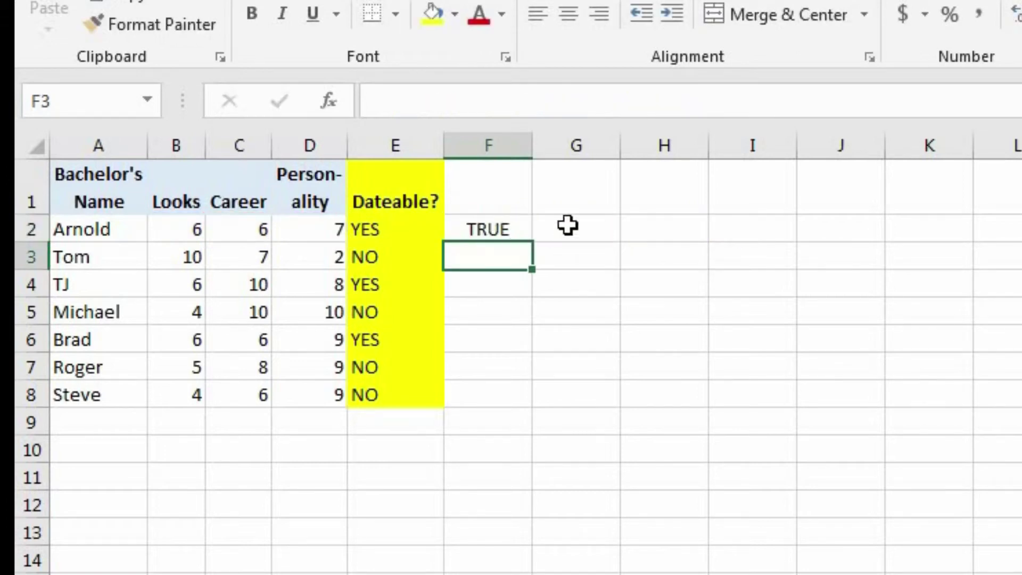
# Copy the F2 test into F3 and confirm that Tom's Looks score of 10 gives TRUE
pyautogui.click(523, 229)
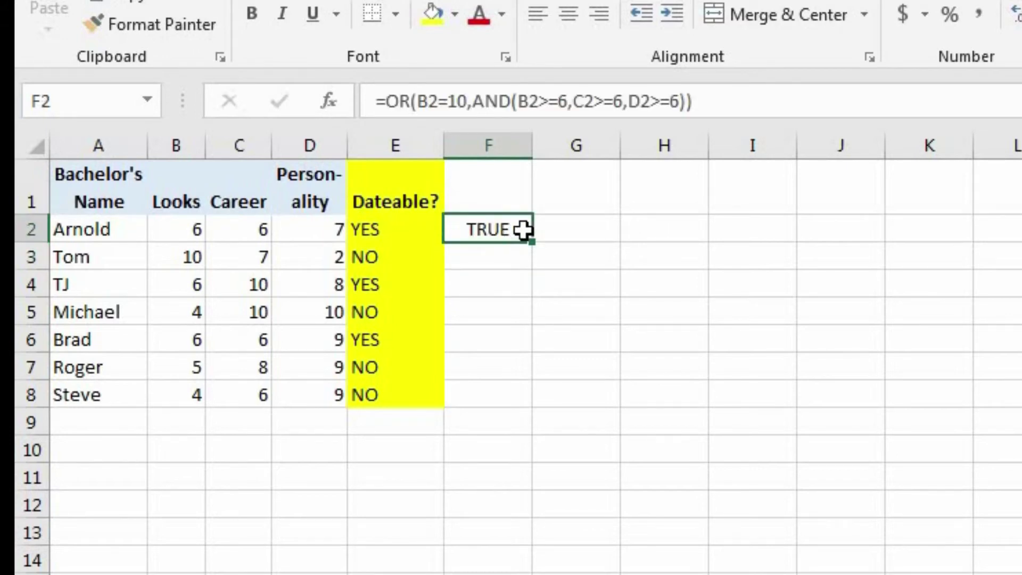
pyautogui.press('Return')
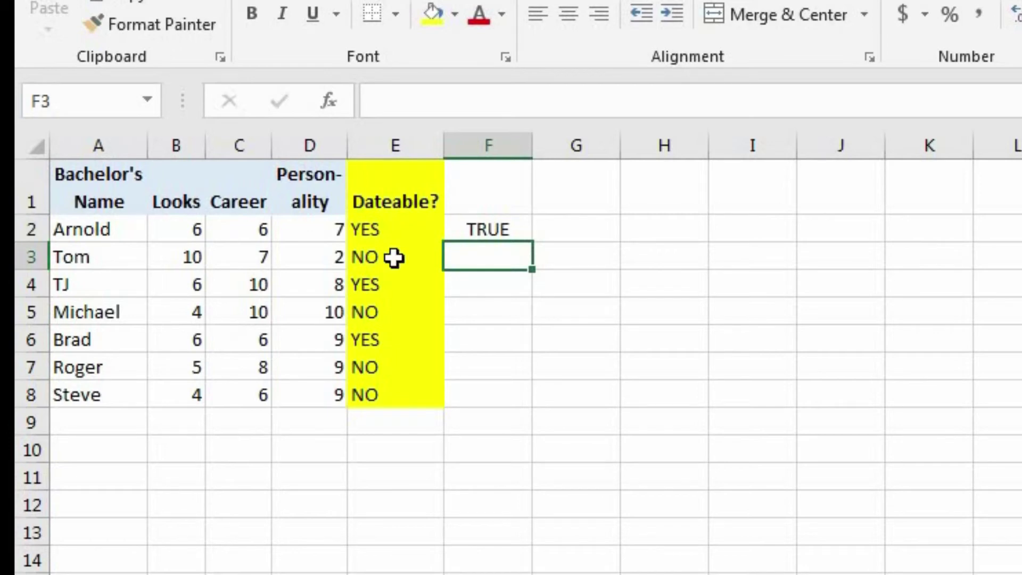
pyautogui.click(522, 234)
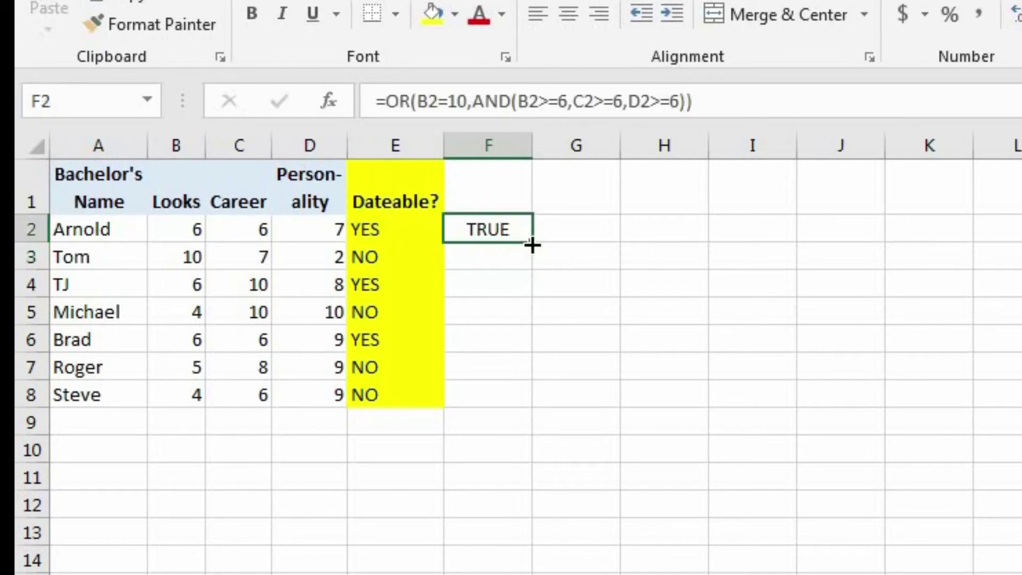
pyautogui.moveTo(531, 247); pyautogui.dragTo(510, 264)
pyautogui.click(524, 267)
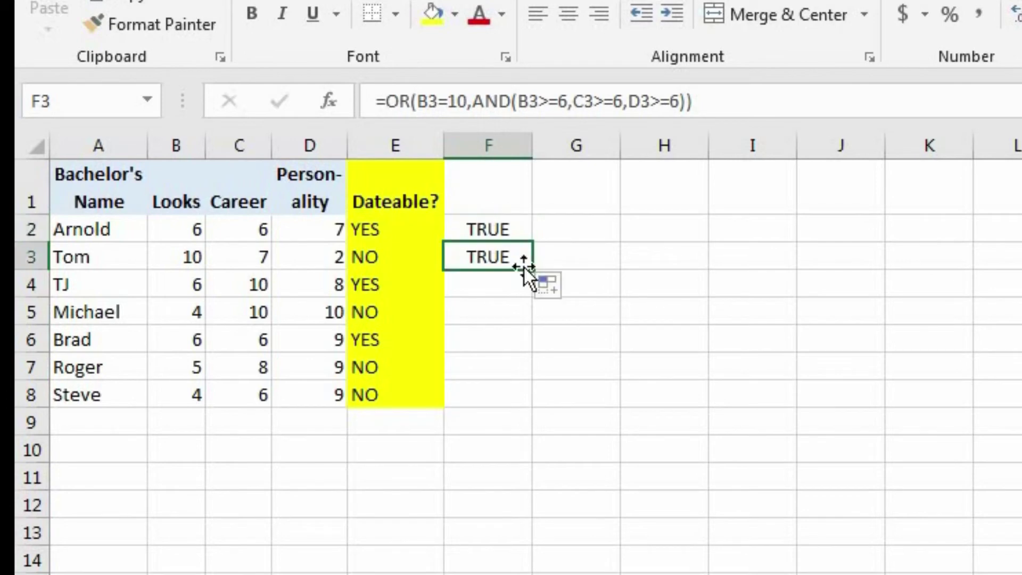
pyautogui.click(185, 255)
pyautogui.click(487, 256)
# Compare the existing Dateable? formulas in E3 and E2
pyautogui.click(535, 270)
pyautogui.click(393, 246)
pyautogui.click(399, 229)
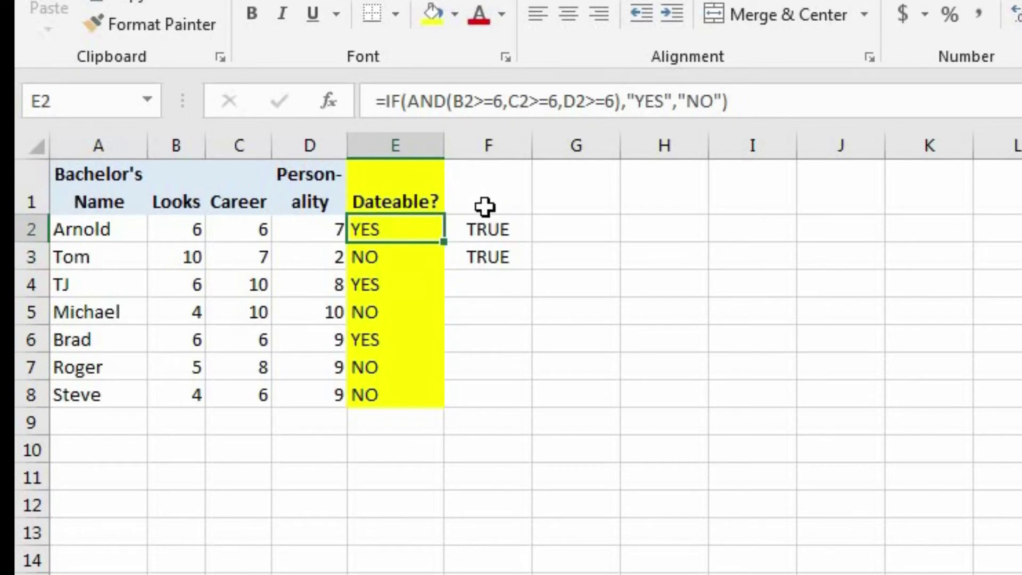
# Delete the test formulas in F2:F3
pyautogui.moveTo(485, 231); pyautogui.dragTo(484, 258)
pyautogui.press('Delete')
pyautogui.click(536, 283)
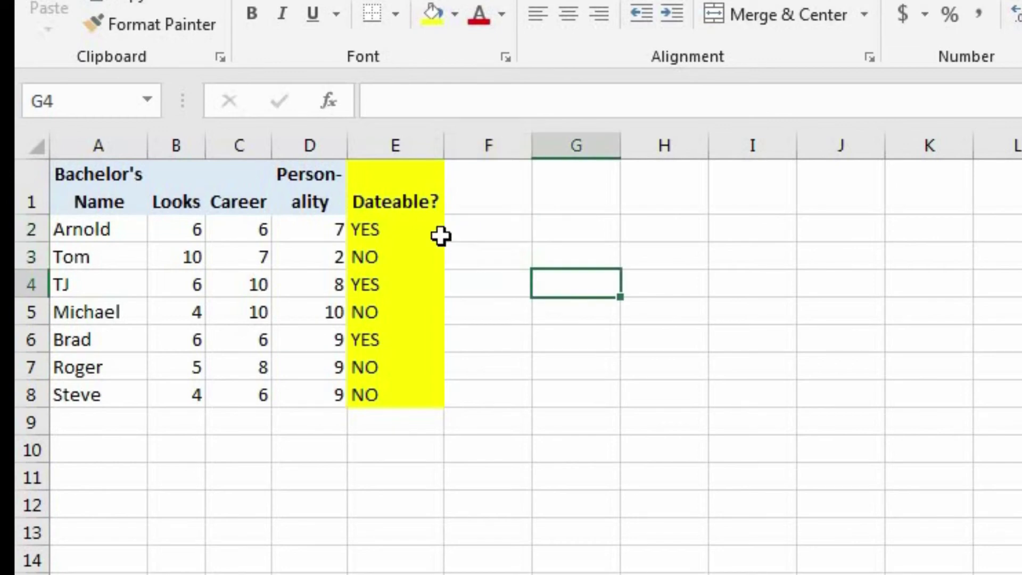
# Change E2's formula to =IF(OR(B2=10,AND(B2>=6,C2>=6,D2>=6)),"YES","NO")
pyautogui.click(389, 228)
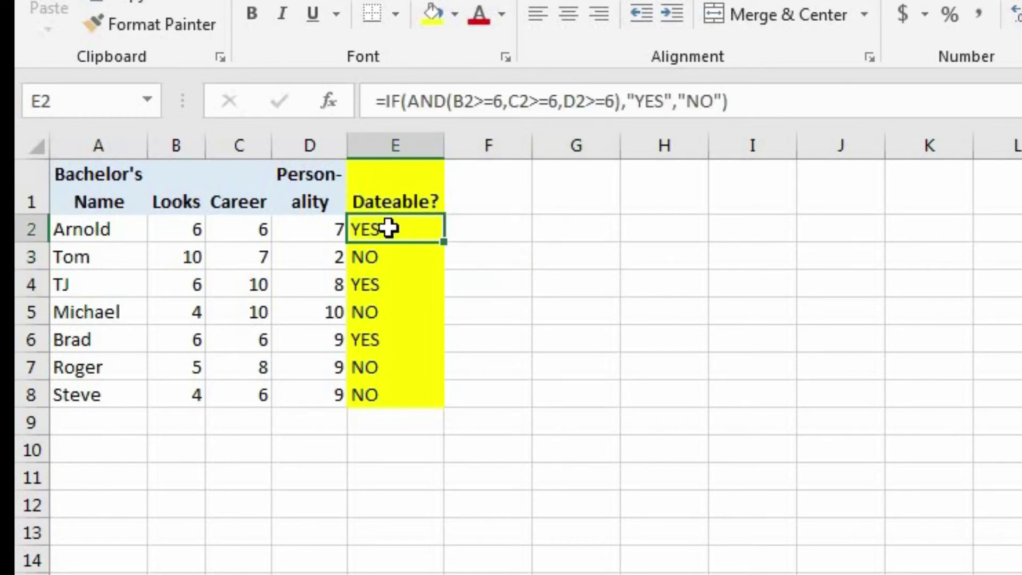
pyautogui.click(421, 112)
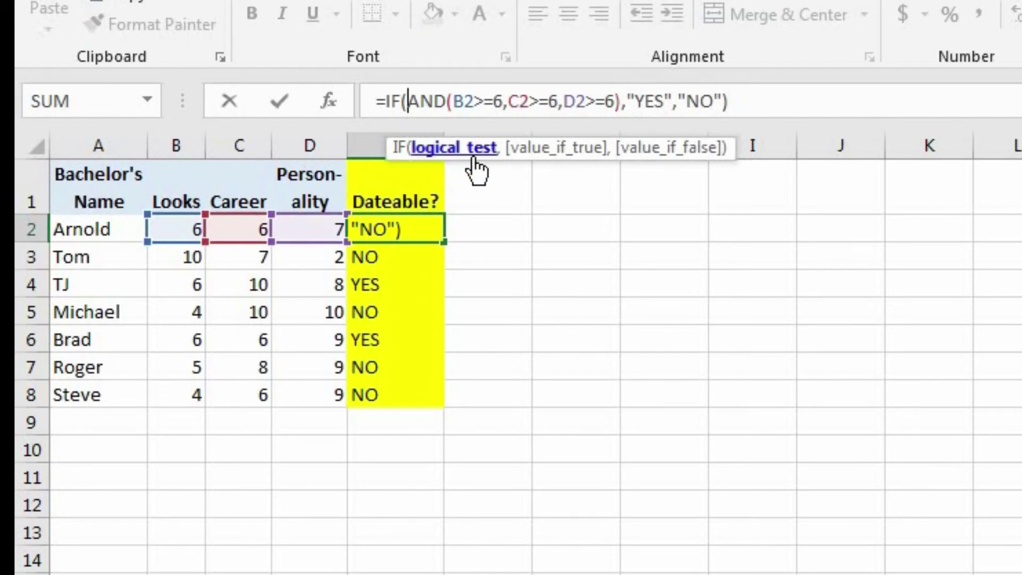
pyautogui.write('or')
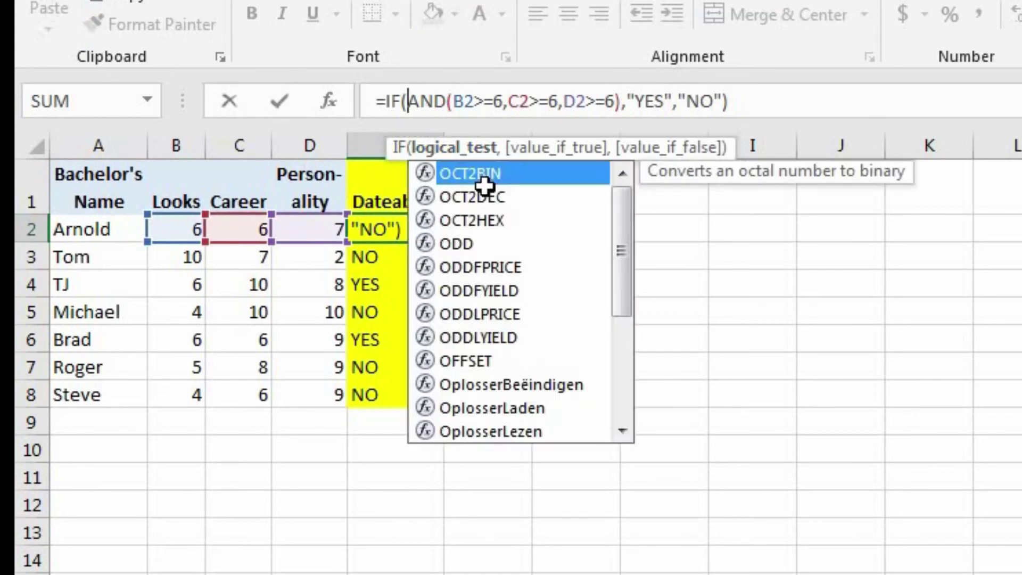
pyautogui.write('(or')
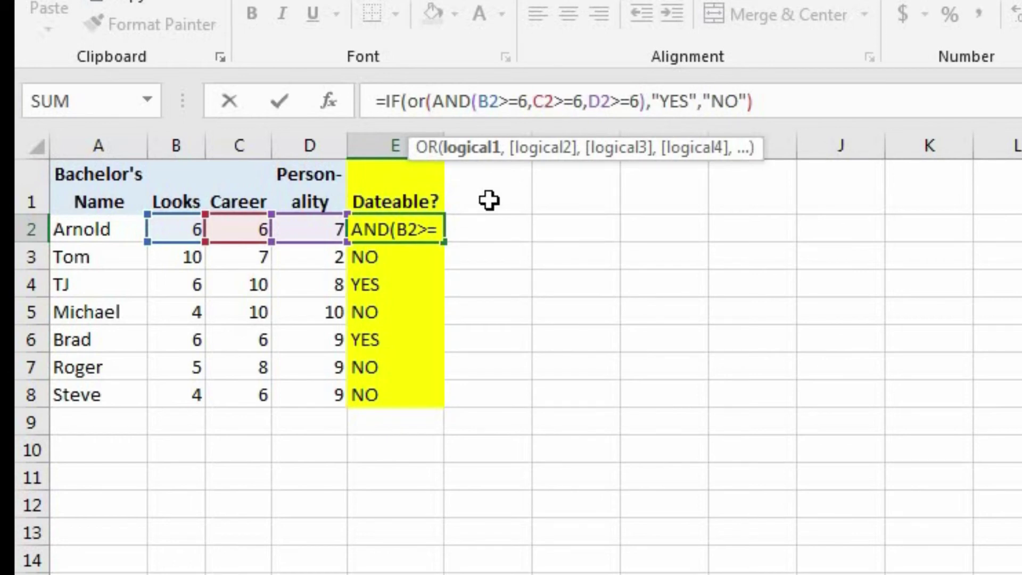
pyautogui.click(195, 230)
pyautogui.write('=')
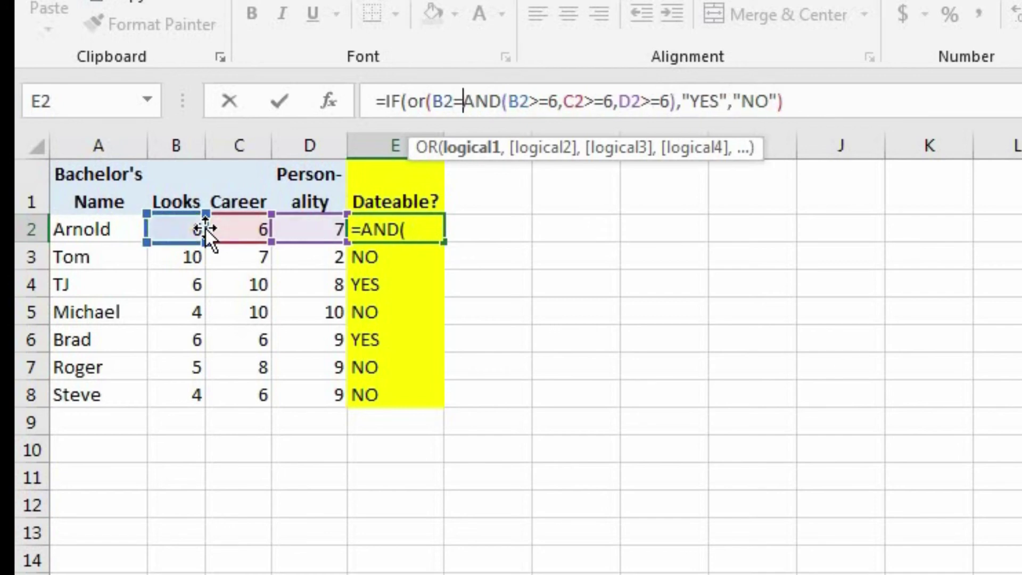
pyautogui.write('10')
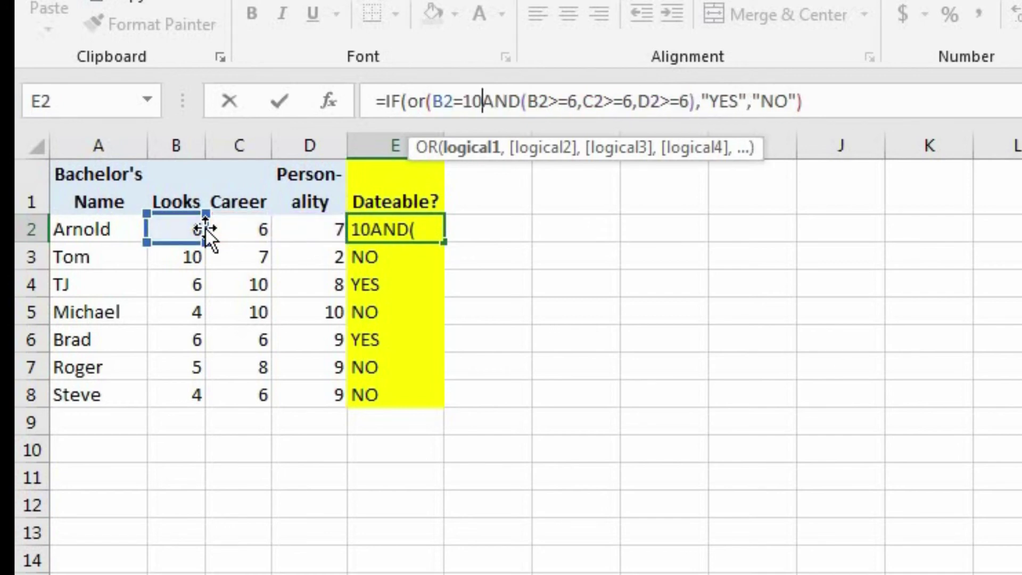
pyautogui.write(',')
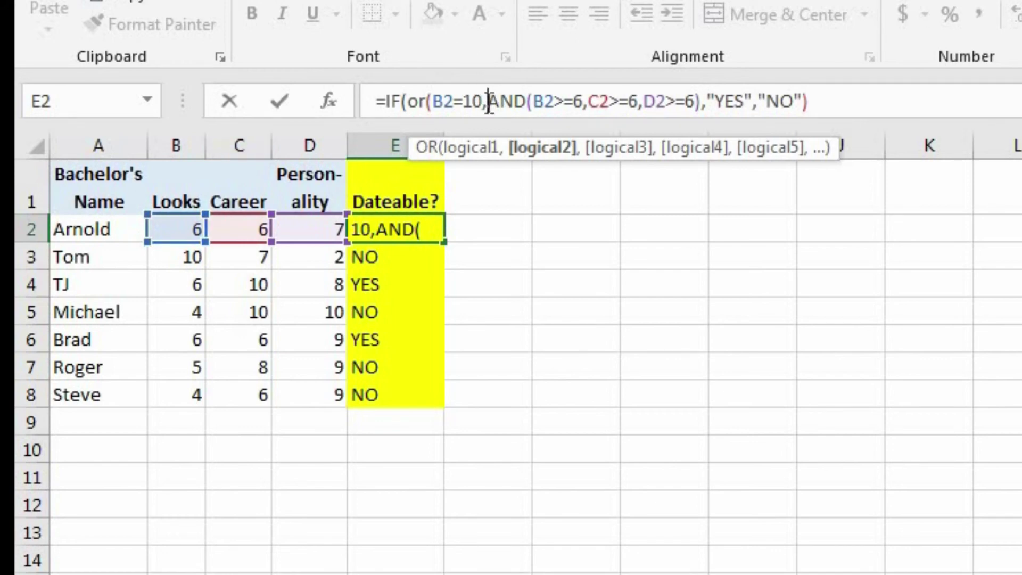
pyautogui.moveTo(487, 101); pyautogui.dragTo(705, 106)
pyautogui.click(695, 99)
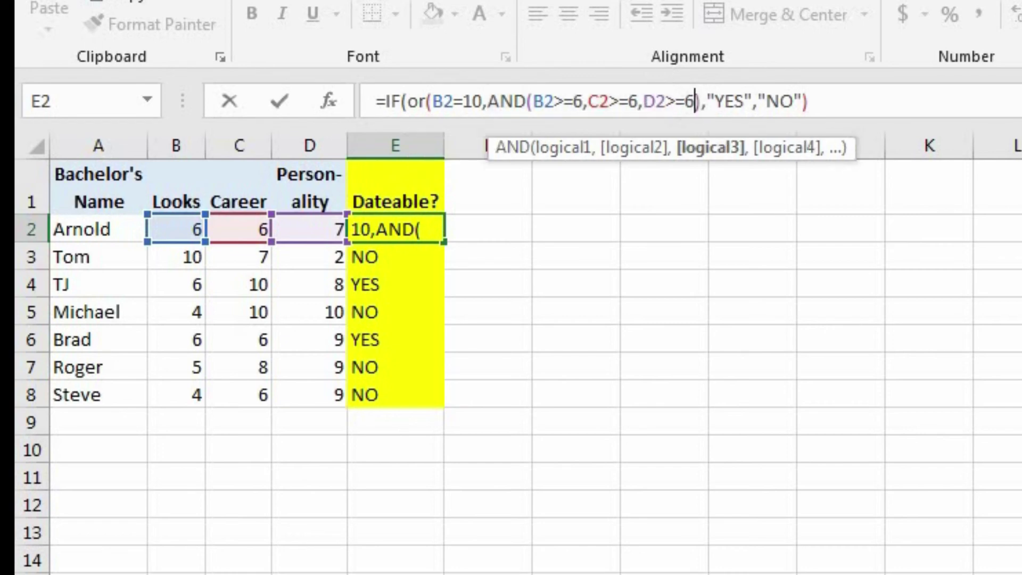
pyautogui.click(703, 100)
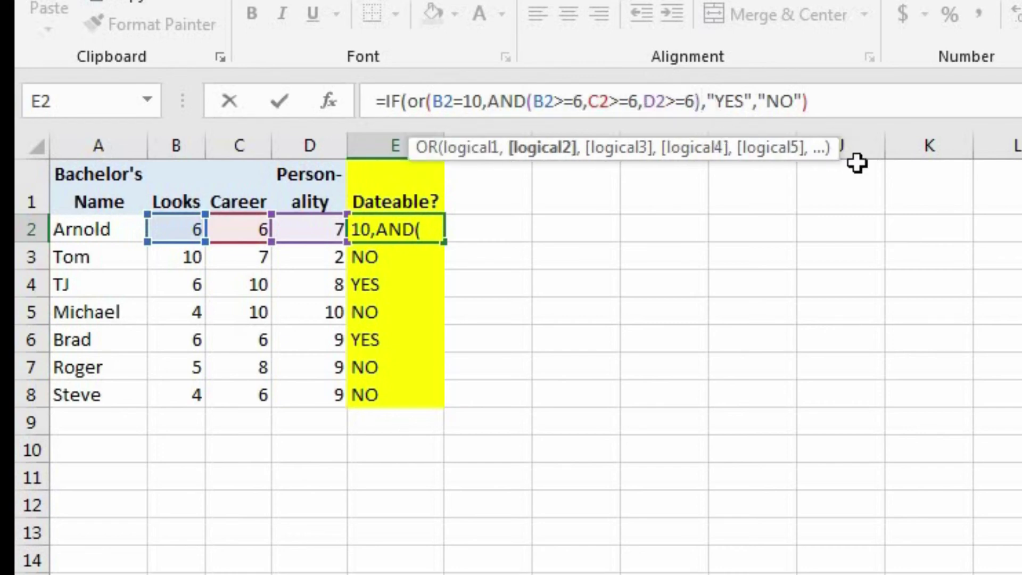
pyautogui.write(')')
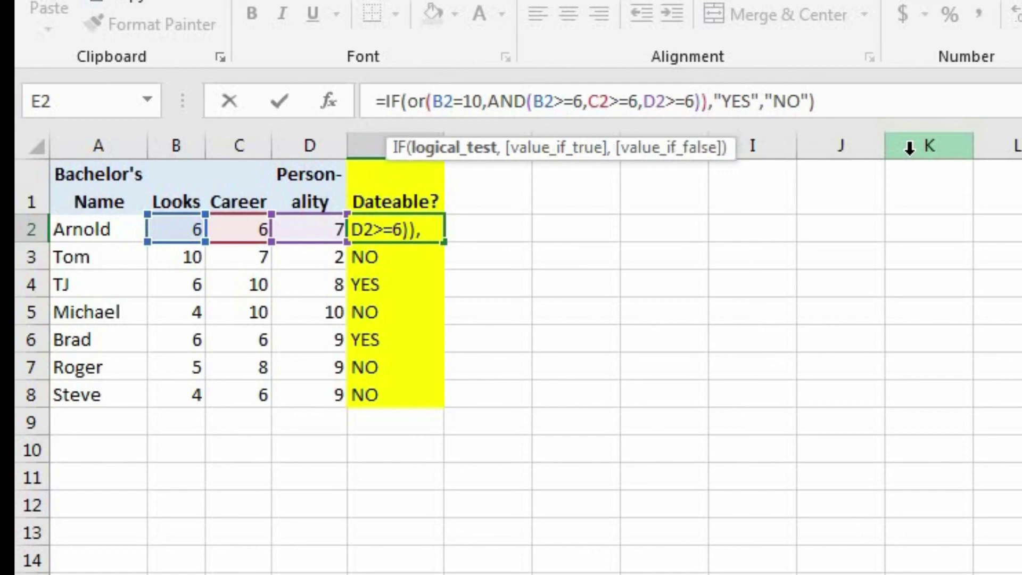
pyautogui.press('Return')
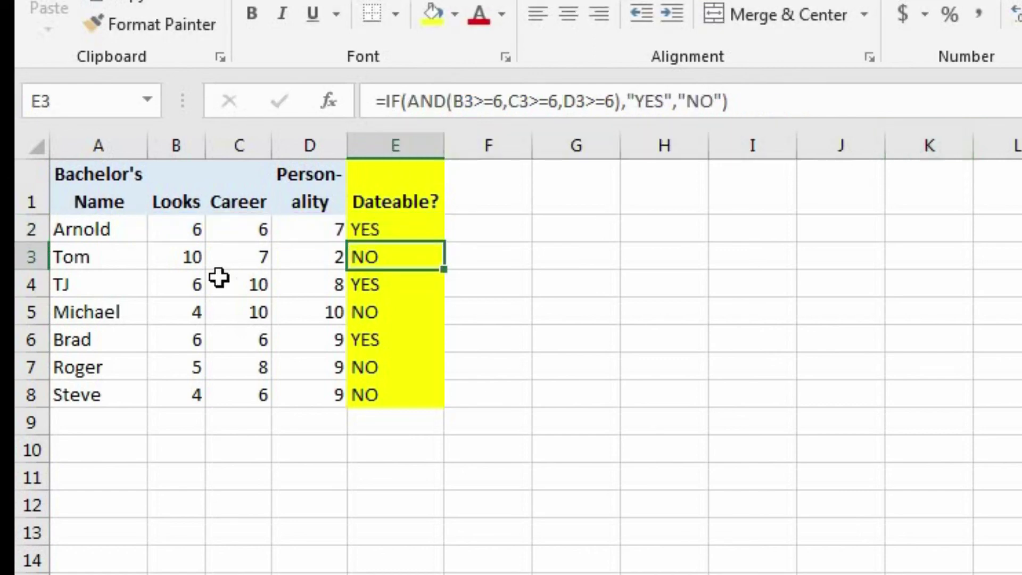
# Fill the OR-based formula down to E8 and verify Tom (Looks 10, Personality 2) shows YES
pyautogui.click(392, 224)
pyautogui.doubleClick(443, 241)
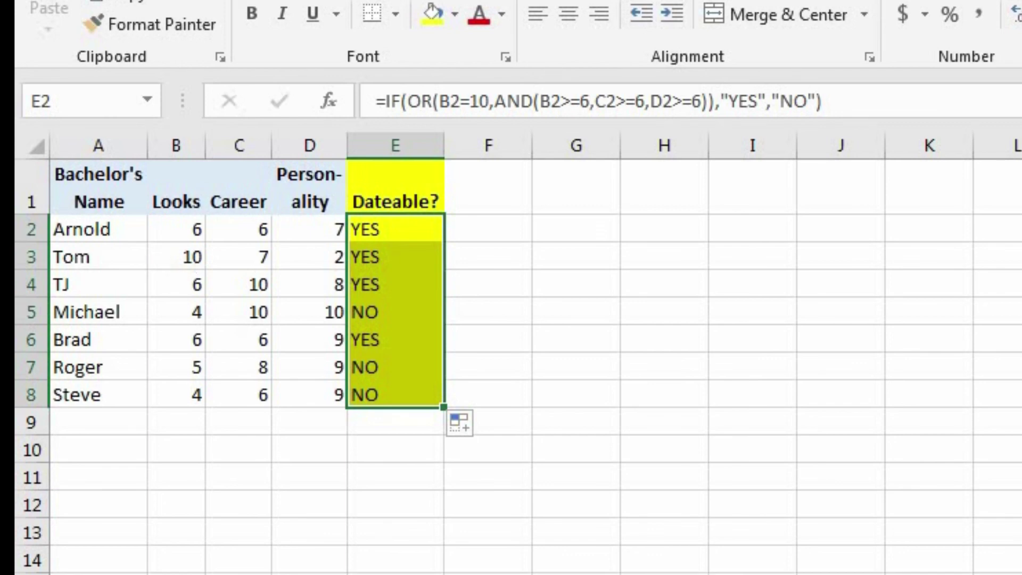
pyautogui.click(404, 255)
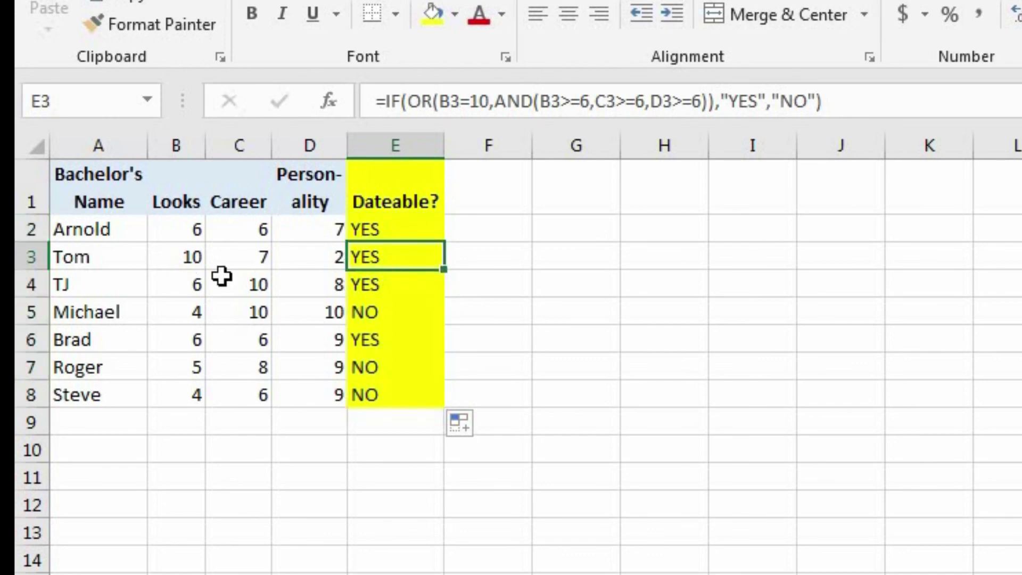
pyautogui.click(191, 258)
pyautogui.click(314, 266)
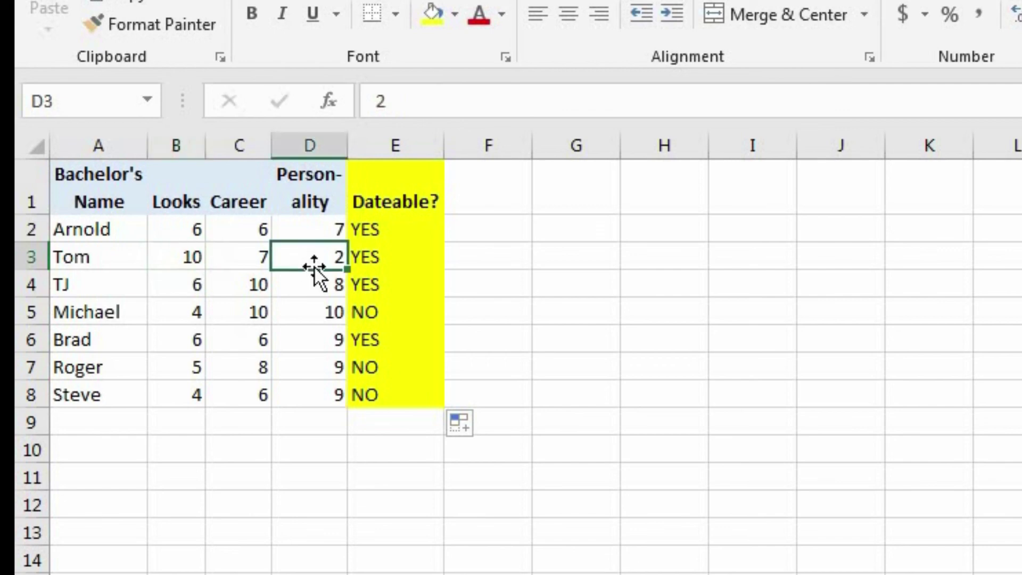
pyautogui.click(393, 257)
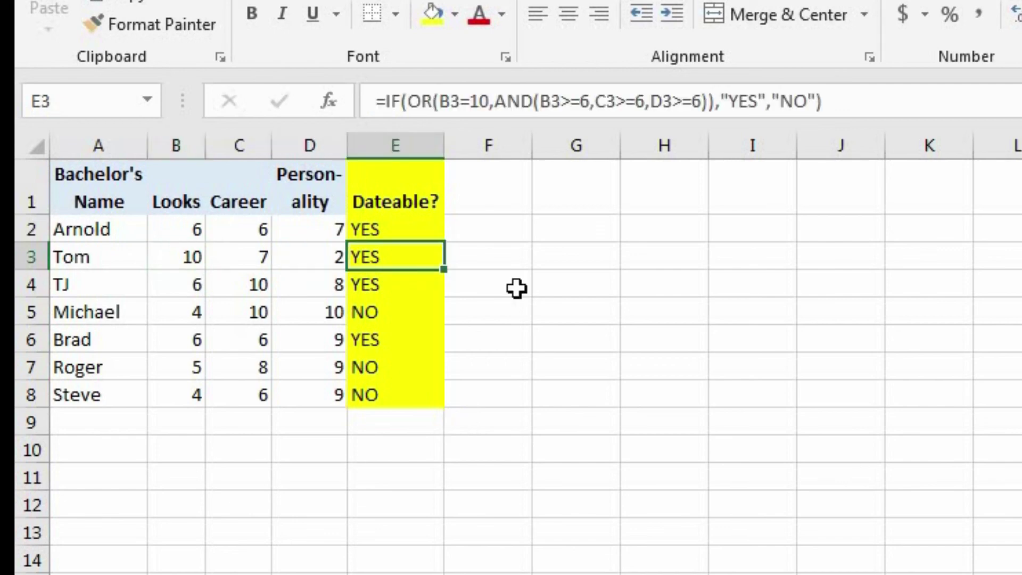